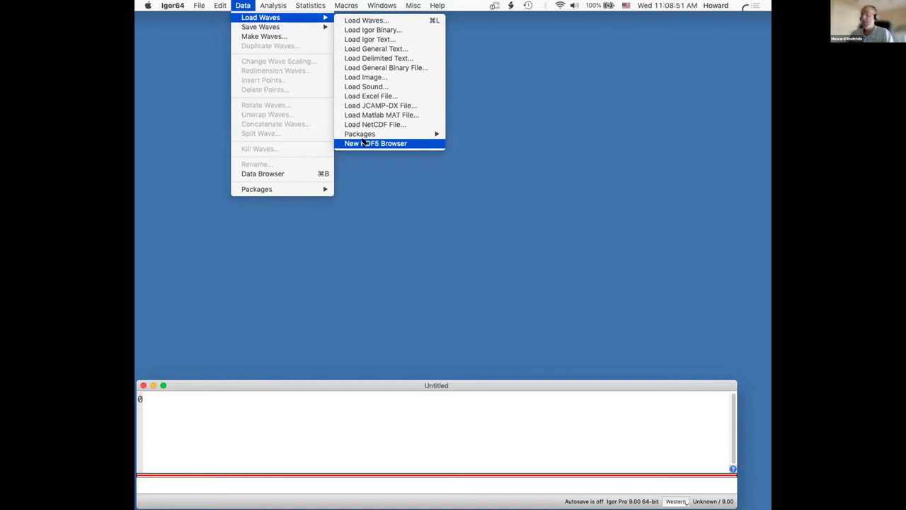
- Open a new HDF5 browser and load TOVSB1NF.h5 from Examples > Feature Demos > HDF5 Samples
drag(352, 63, 371, 77)
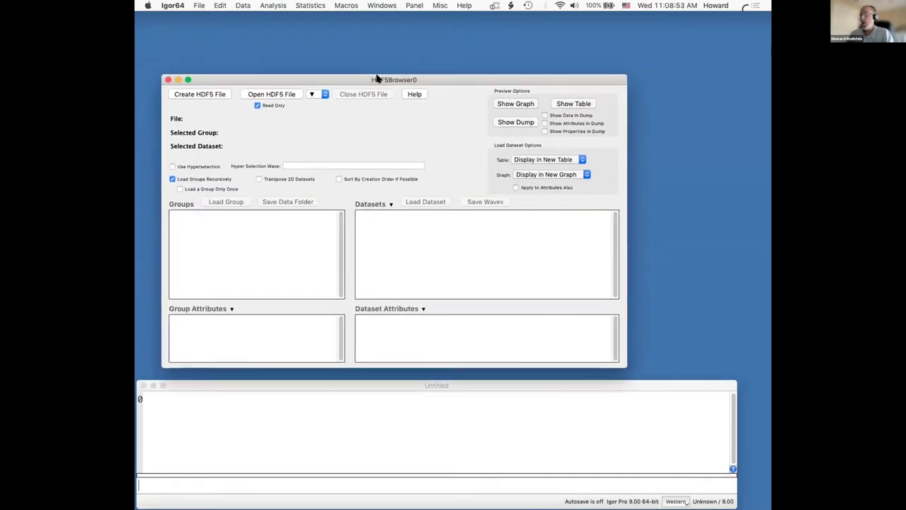
click(275, 93)
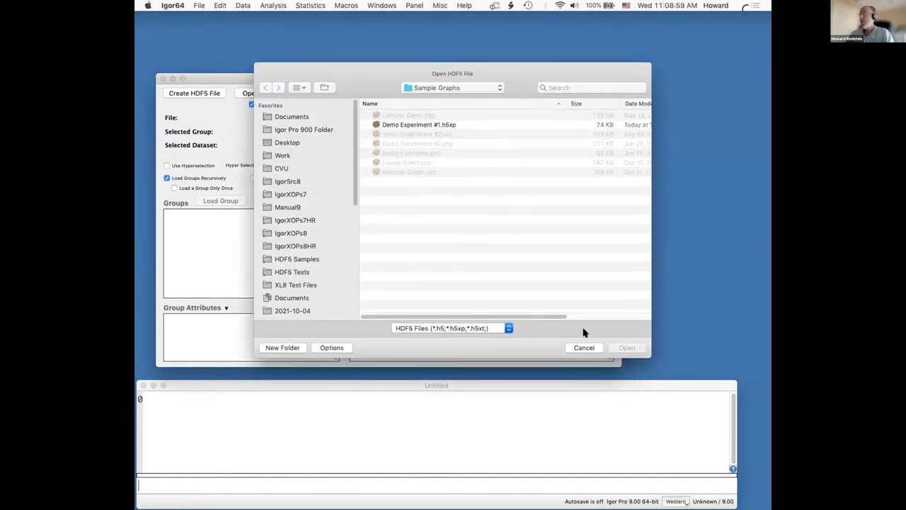
click(316, 129)
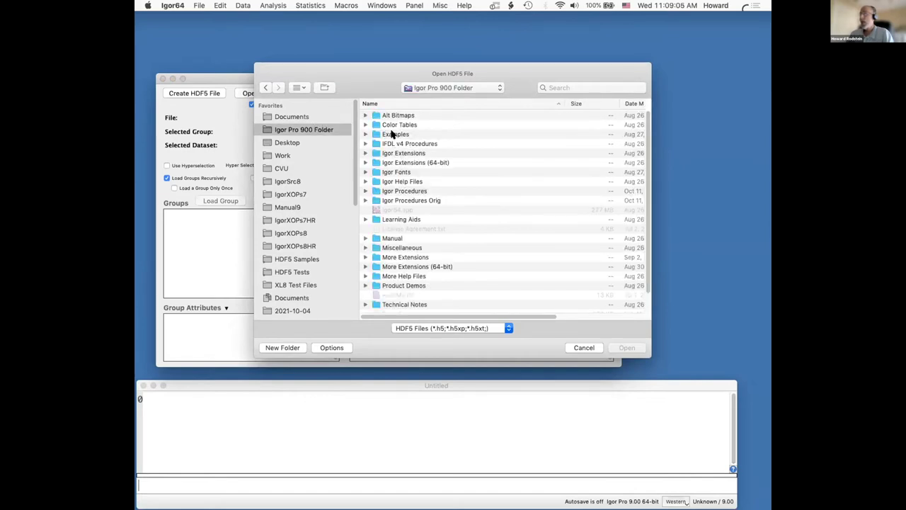
click(393, 135)
double_click(393, 135)
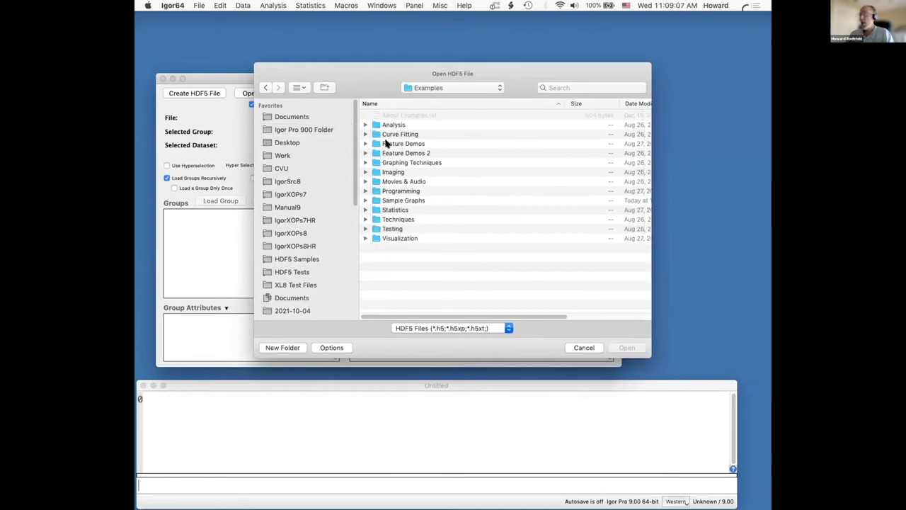
click(387, 142)
double_click(386, 142)
click(375, 143)
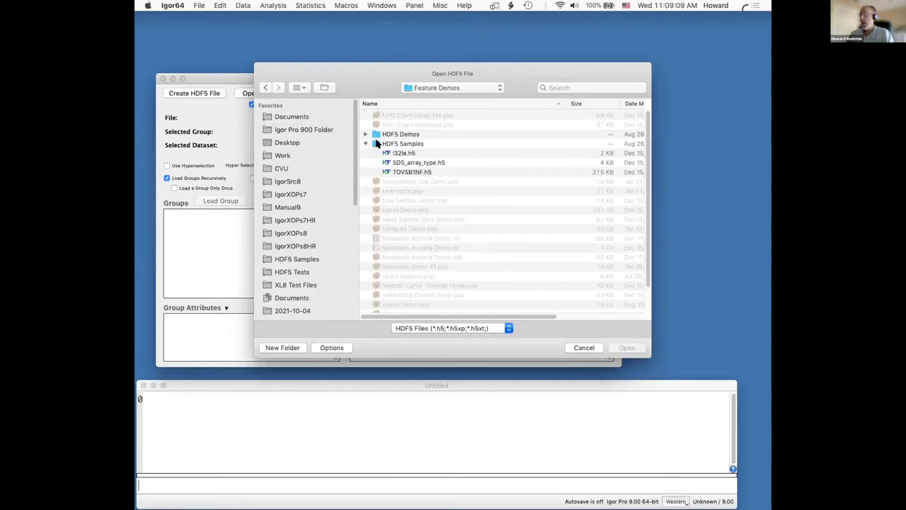
click(411, 172)
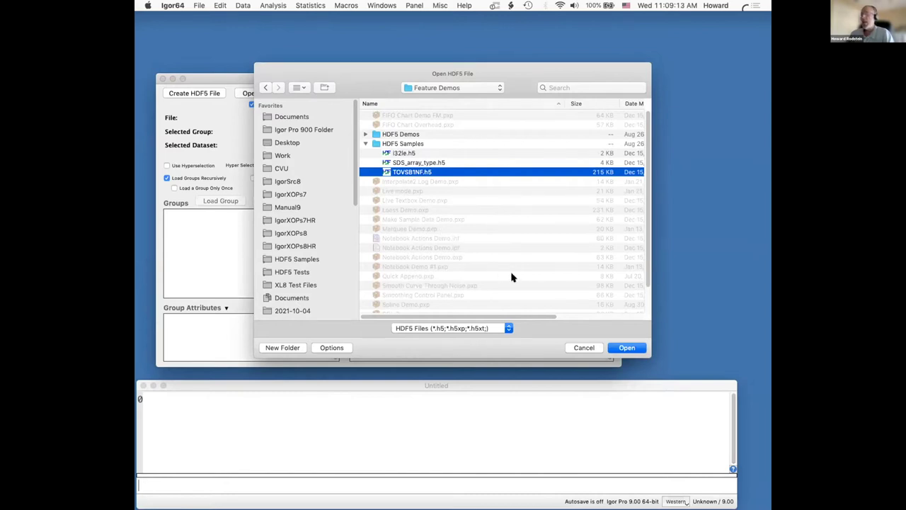
click(623, 347)
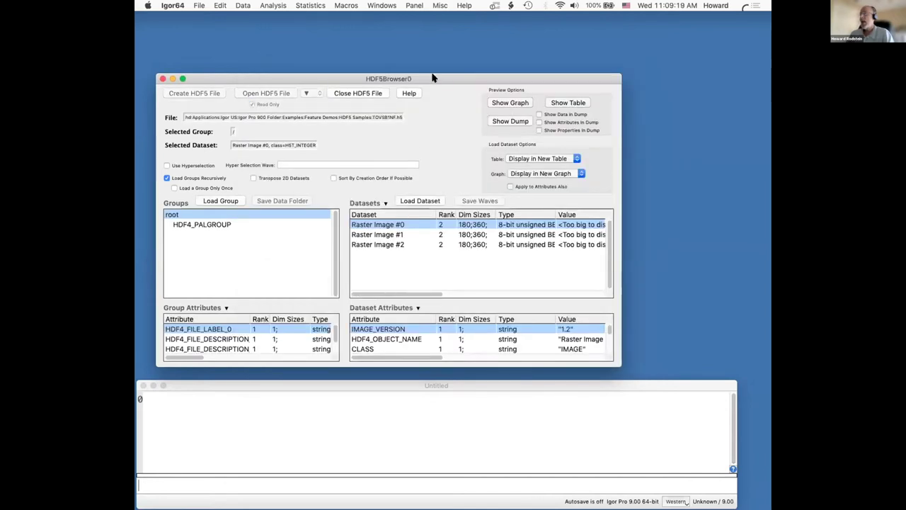
- Set the HDF5 browser panel expansion to 133.3 %, move it lower, and show the graph preview
right_click(370, 135)
mouse_move(425, 161)
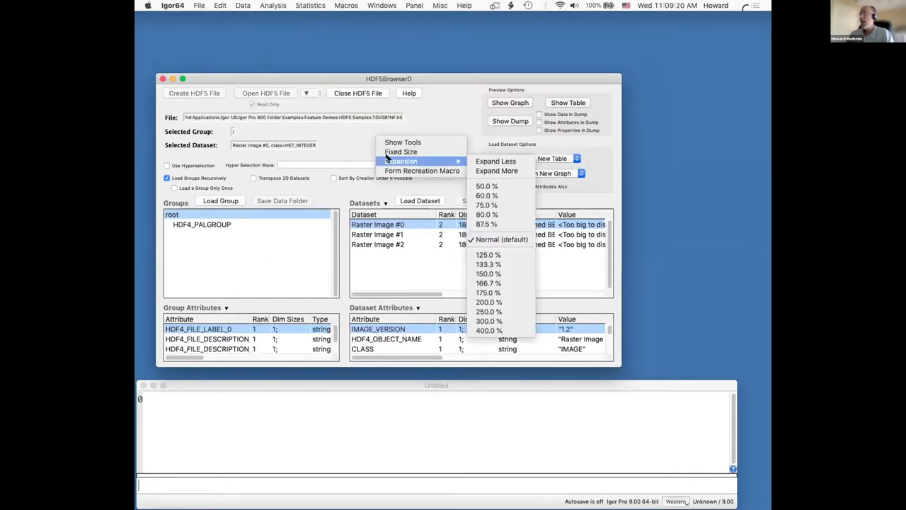
click(496, 263)
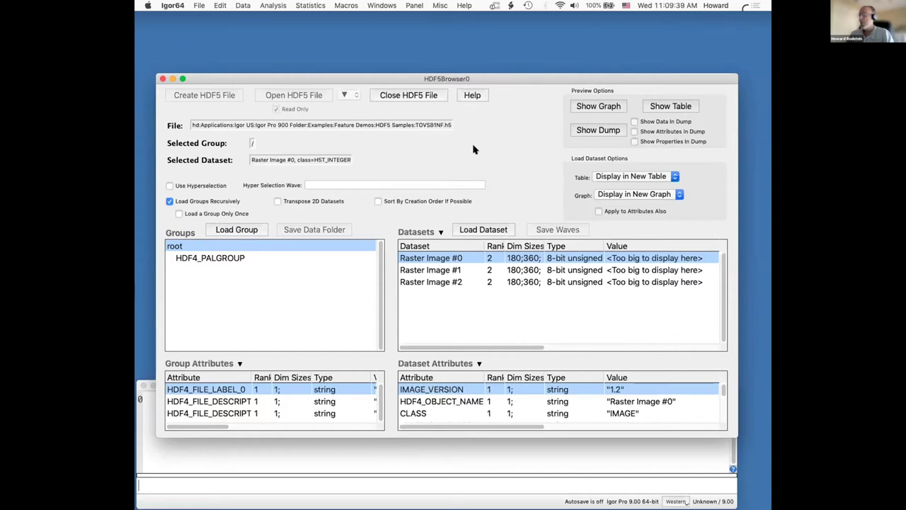
drag(513, 79, 505, 109)
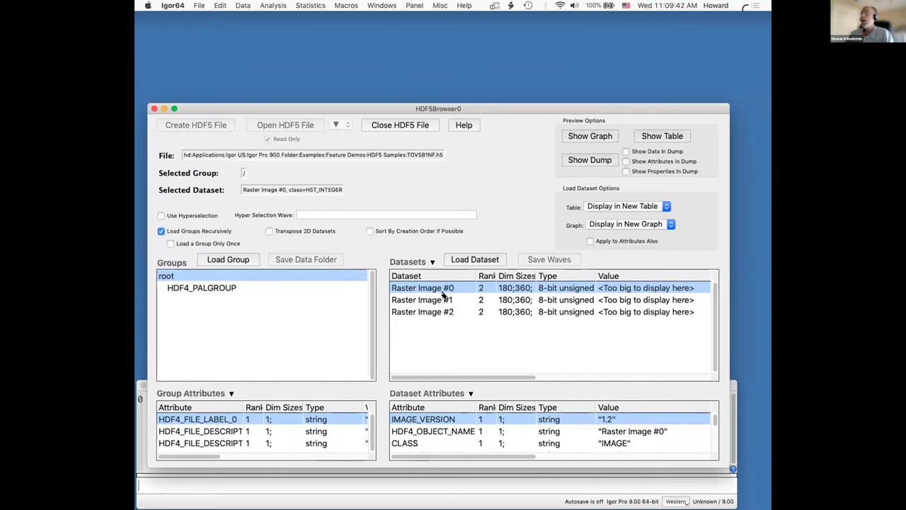
click(587, 135)
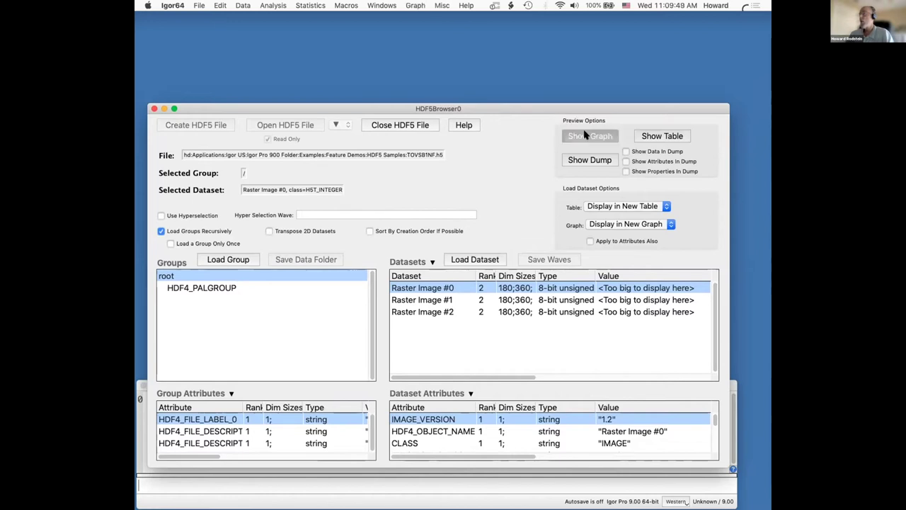
- Add a table preview and a text dump of Raster Image #0 alongside its graph
click(644, 135)
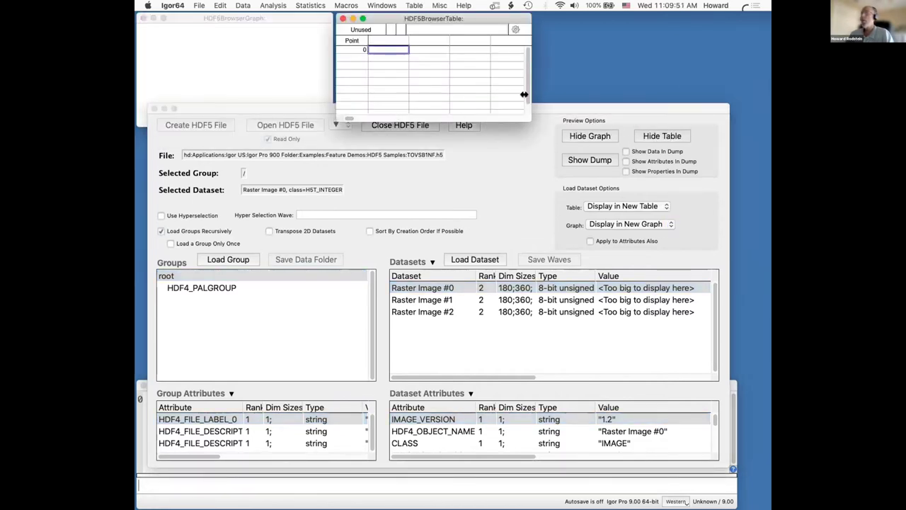
drag(536, 113, 535, 145)
click(425, 319)
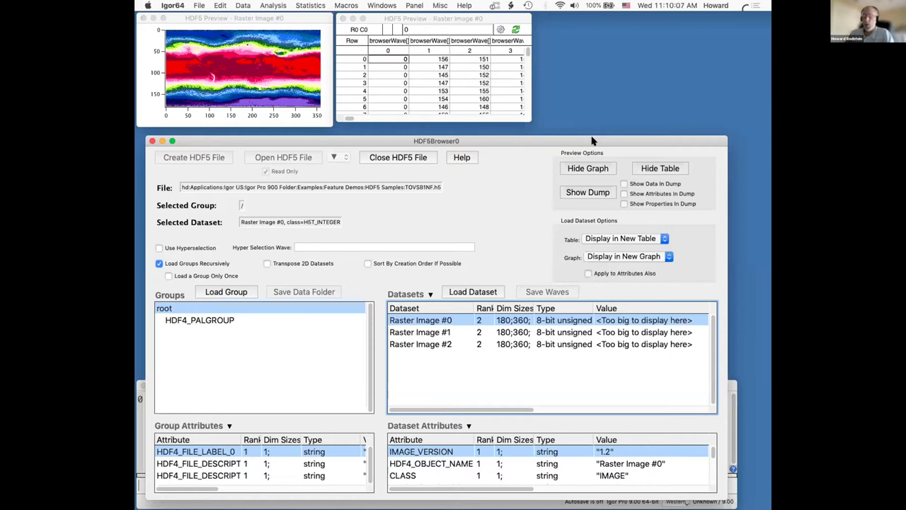
click(584, 192)
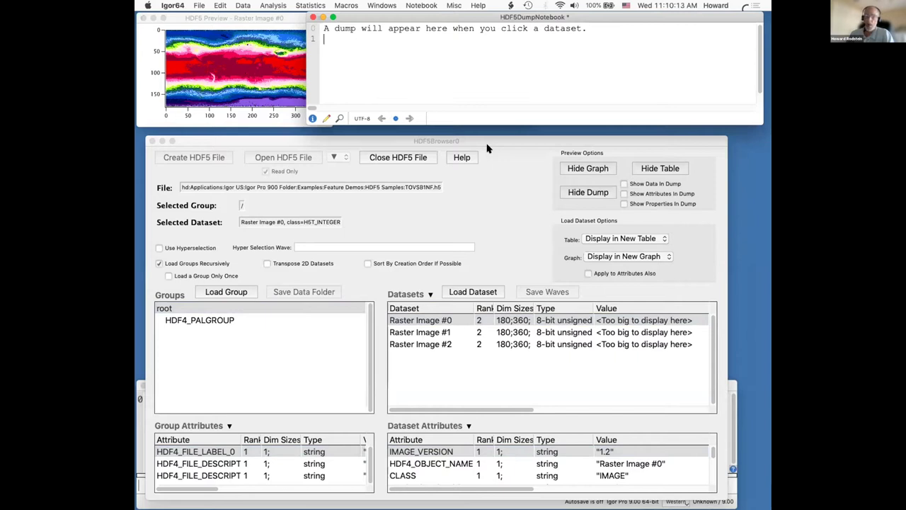
- Fill the dump with Raster Image #0 and include its attributes
click(431, 320)
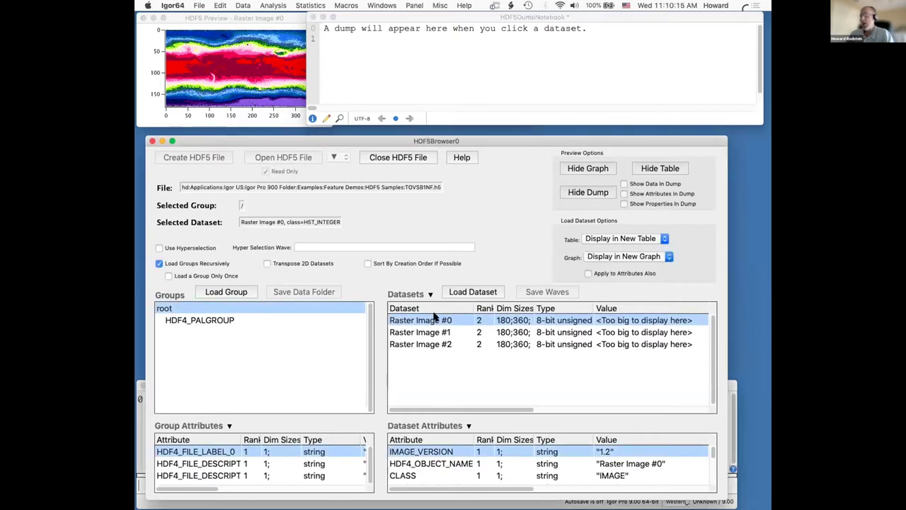
click(430, 320)
click(427, 331)
click(431, 320)
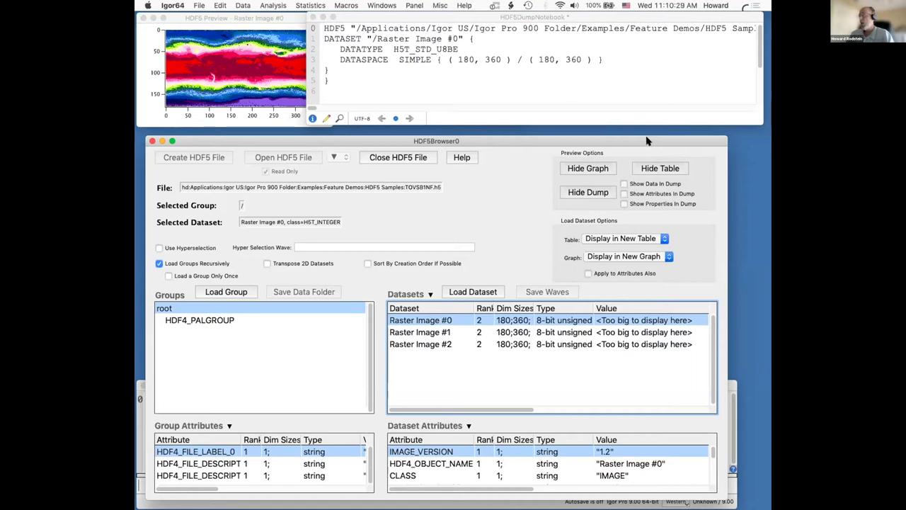
click(621, 195)
click(439, 317)
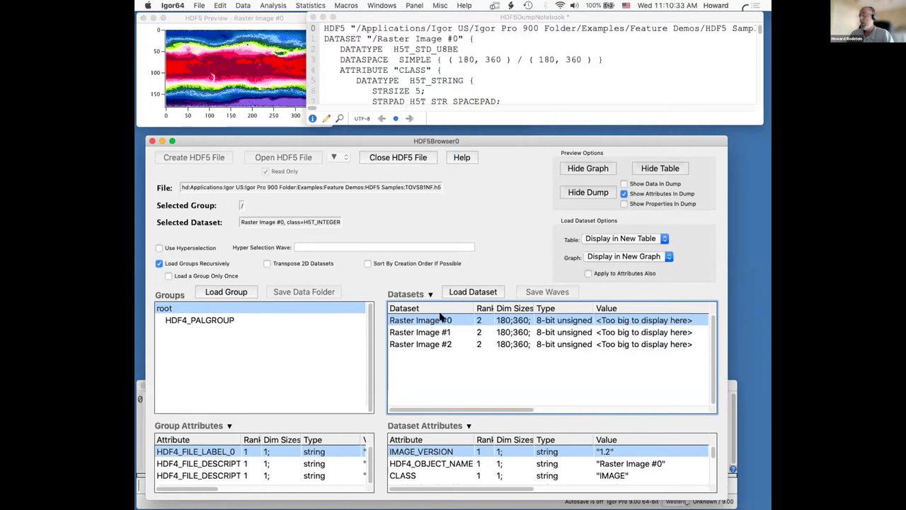
- Drop the attributes, then show and hide the data values in the Raster Image #0 dump
click(622, 193)
click(623, 183)
click(420, 320)
click(624, 183)
click(419, 319)
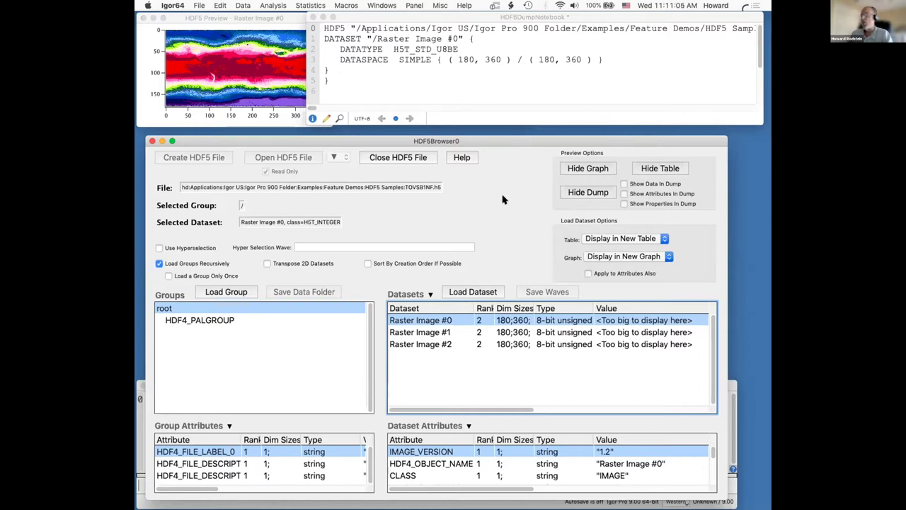
- Close the graph, table and dump preview windows
click(586, 167)
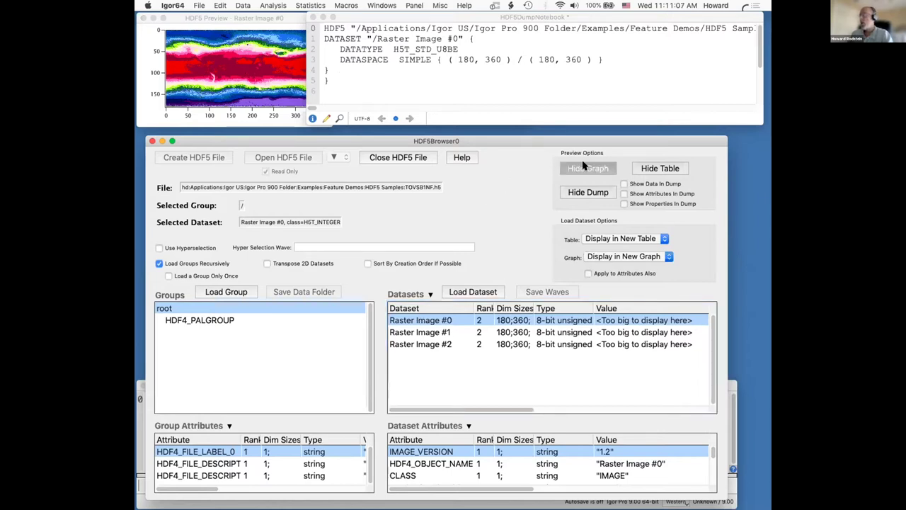
click(646, 168)
click(606, 189)
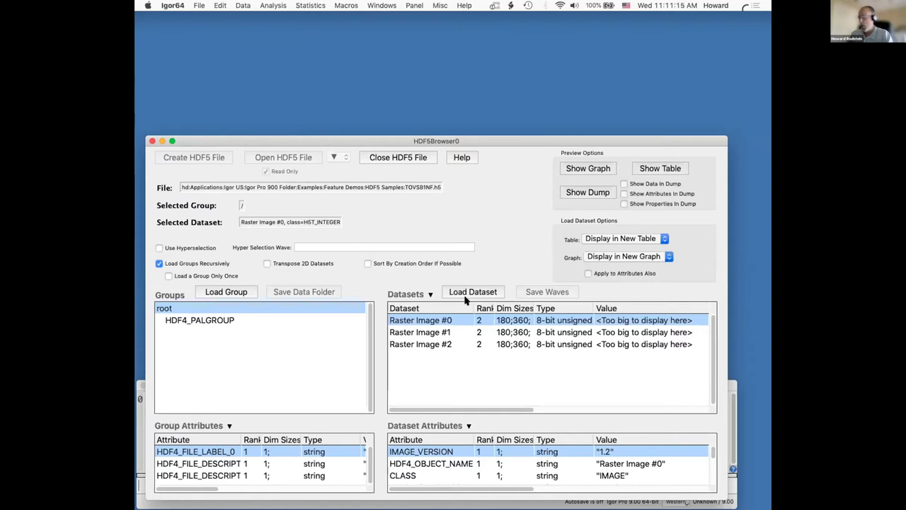
- Load the Raster Image #1 dataset into the experiment from the HDF5 browser
click(433, 331)
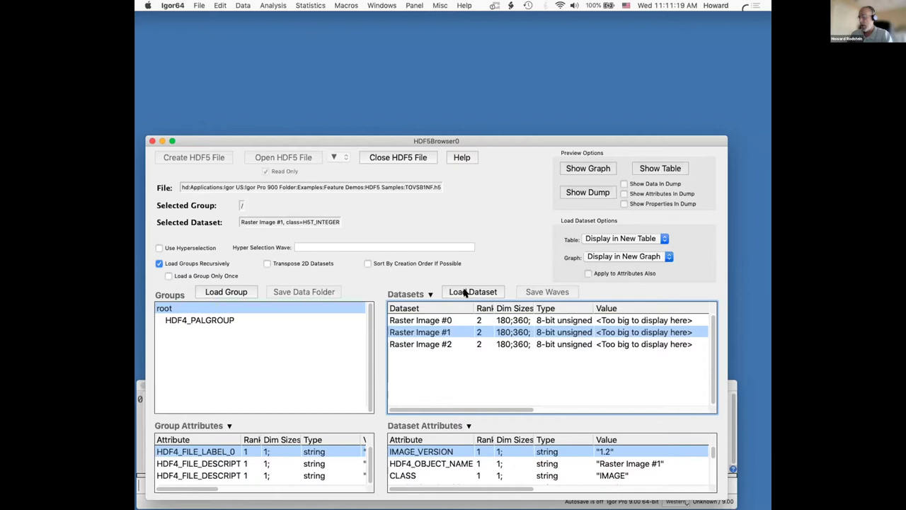
click(465, 293)
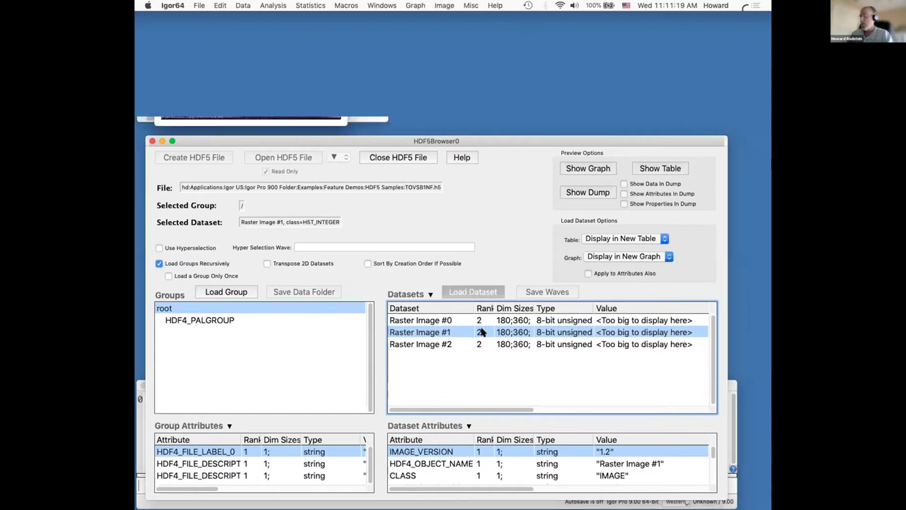
click(594, 138)
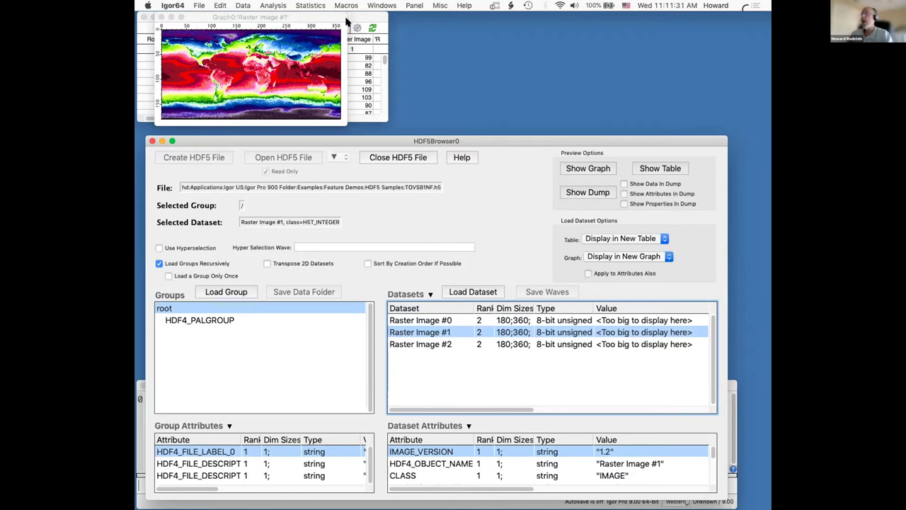
click(237, 5)
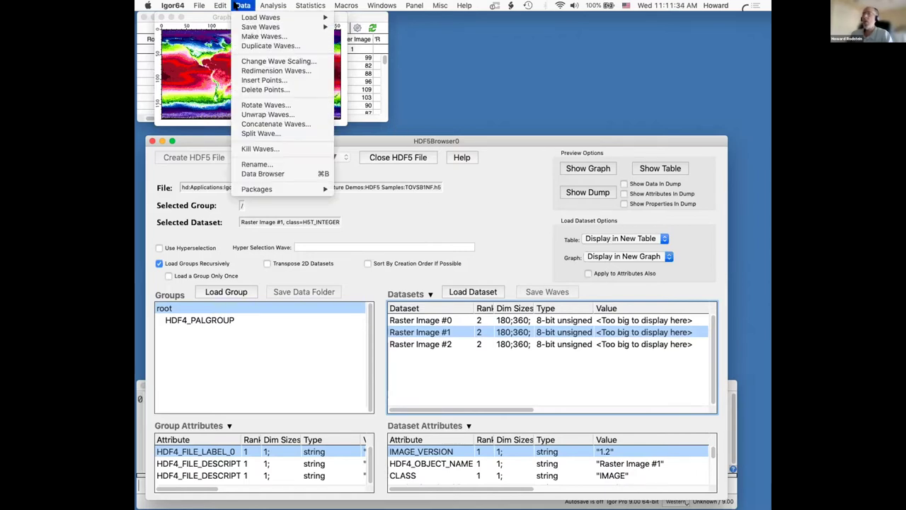
- Inspect the loaded Raster Image #1 and Raster Image #1Pal waves in the Data Browser
click(251, 175)
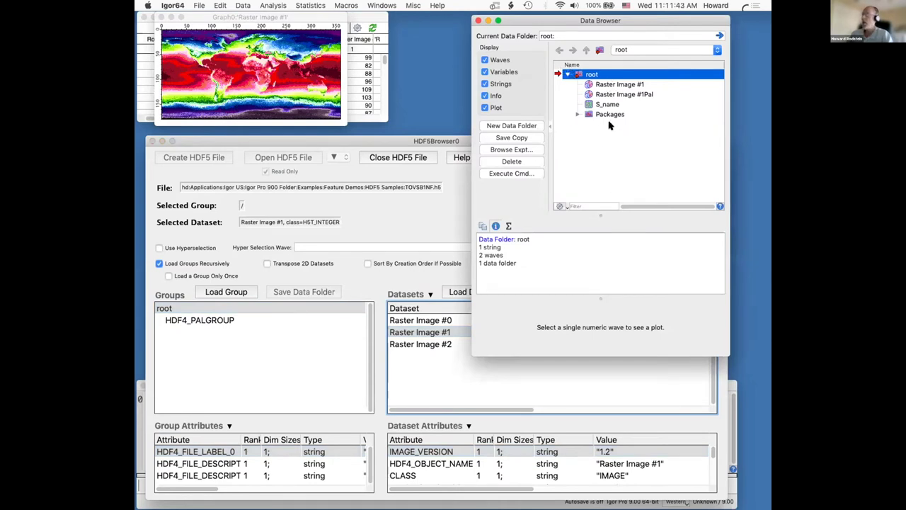
click(587, 85)
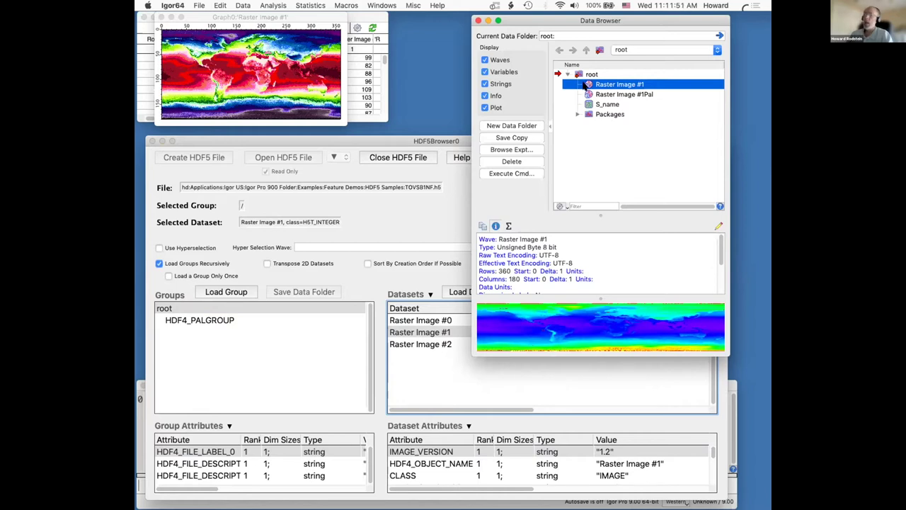
drag(587, 85, 589, 95)
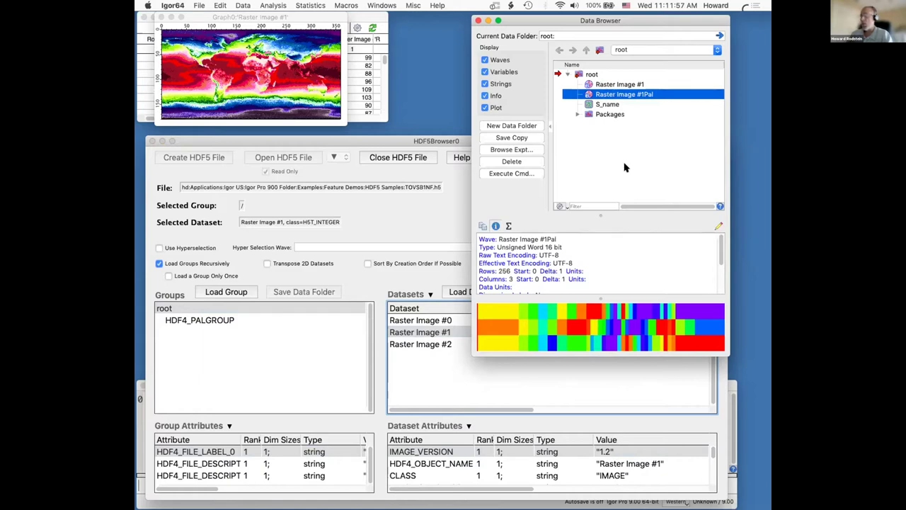
click(443, 140)
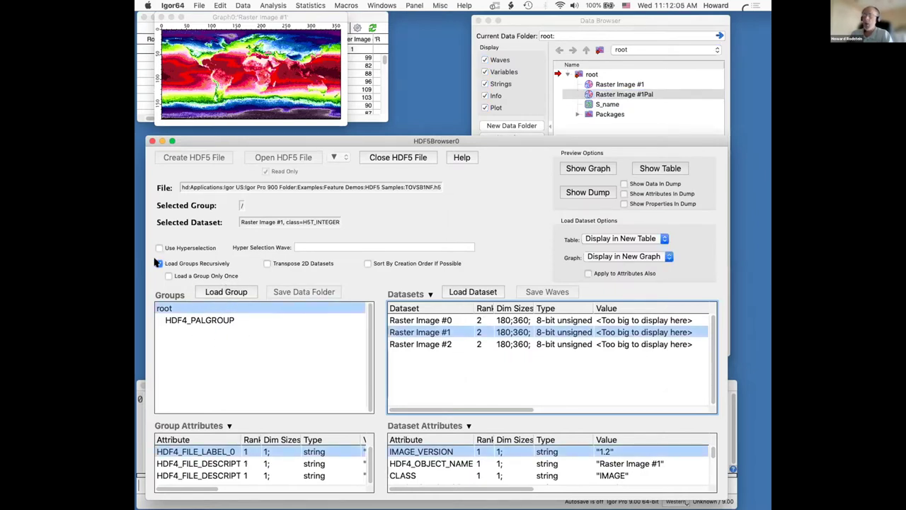
- Load the root group as a TOVSB1NF data folder and browse its waves and HDF4_PALGROUP subfolder
click(248, 309)
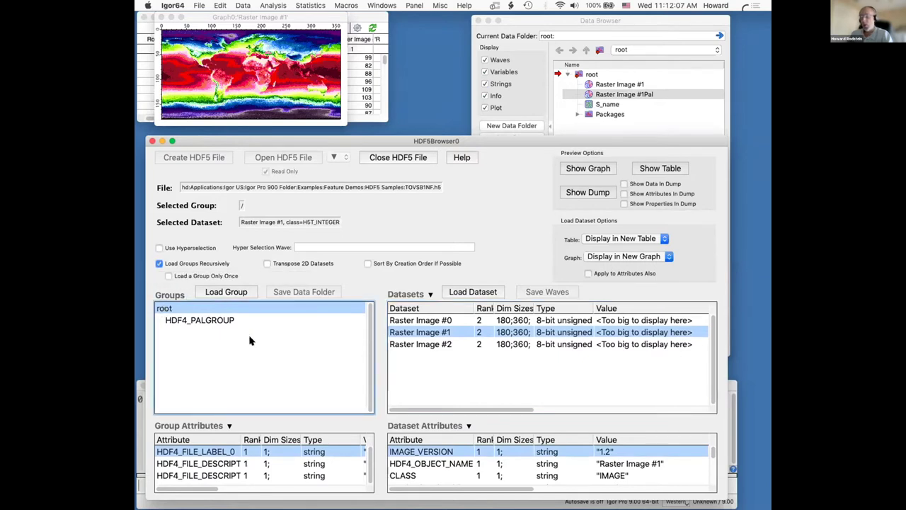
click(227, 290)
click(577, 21)
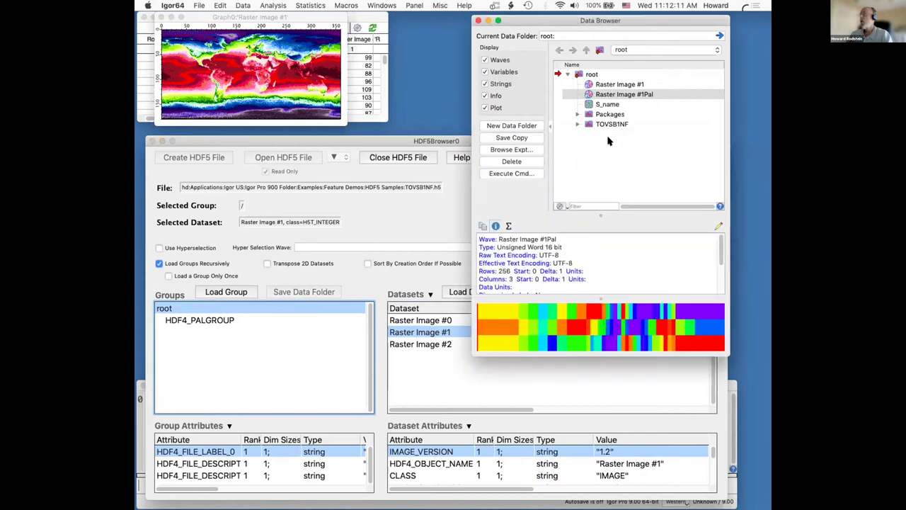
click(589, 124)
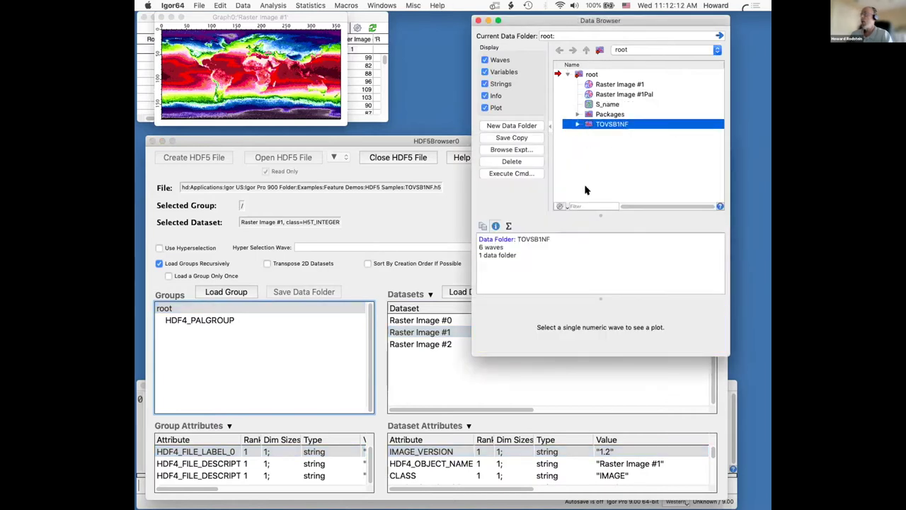
click(577, 124)
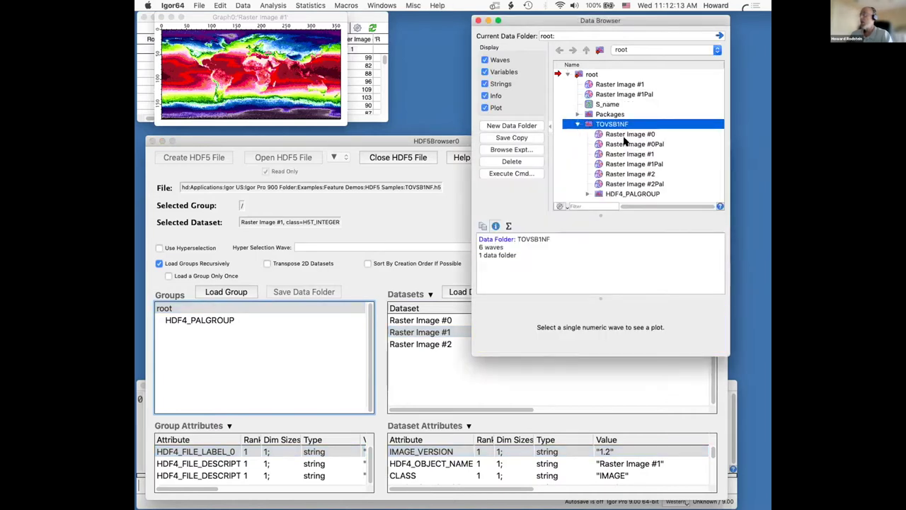
click(587, 193)
scroll(673, 165, down, 2)
scroll(673, 166, up, 2)
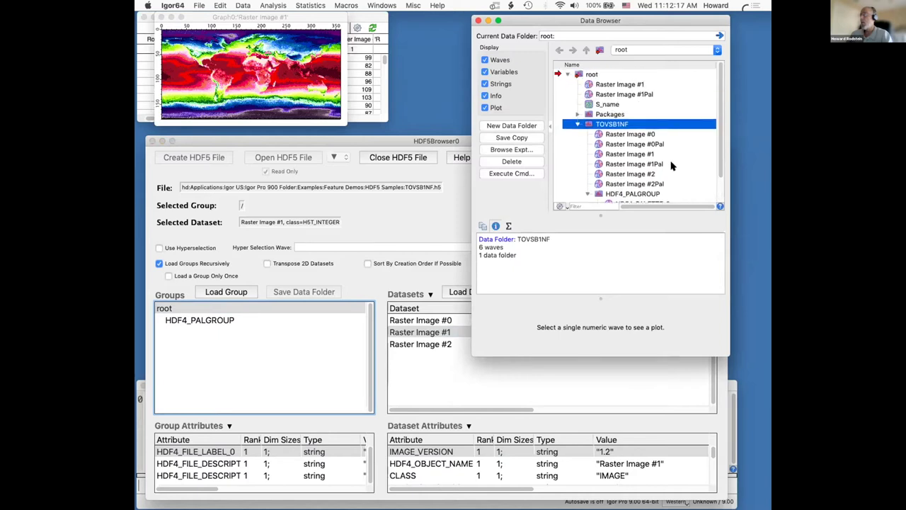
click(577, 124)
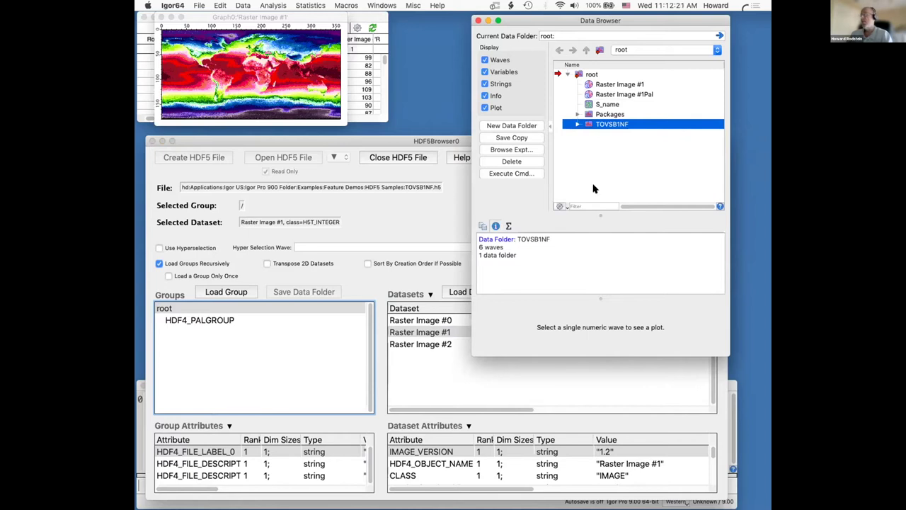
click(435, 141)
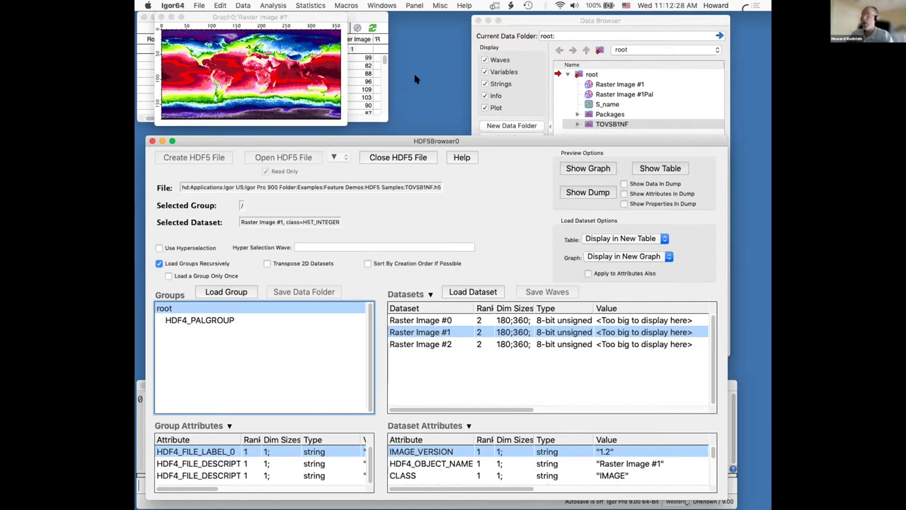
- Create a new experiment without saving changes to the old one
click(201, 7)
click(213, 17)
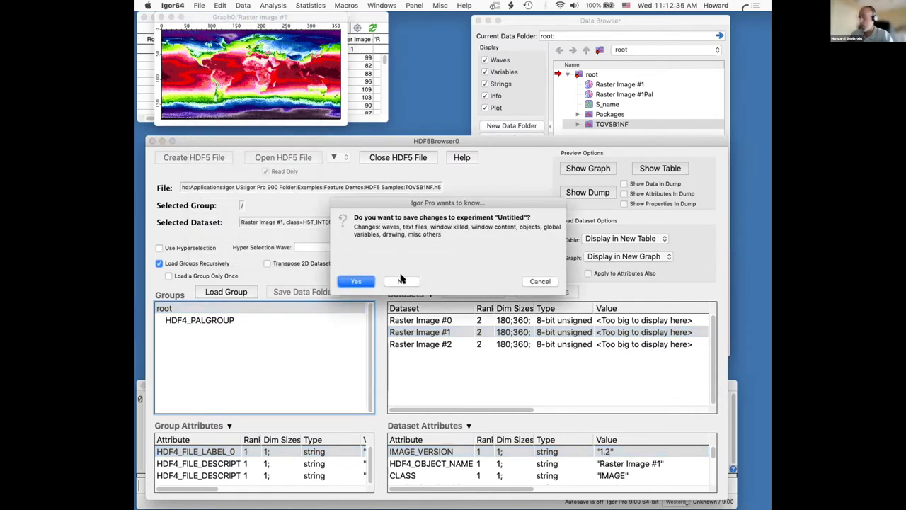
click(402, 281)
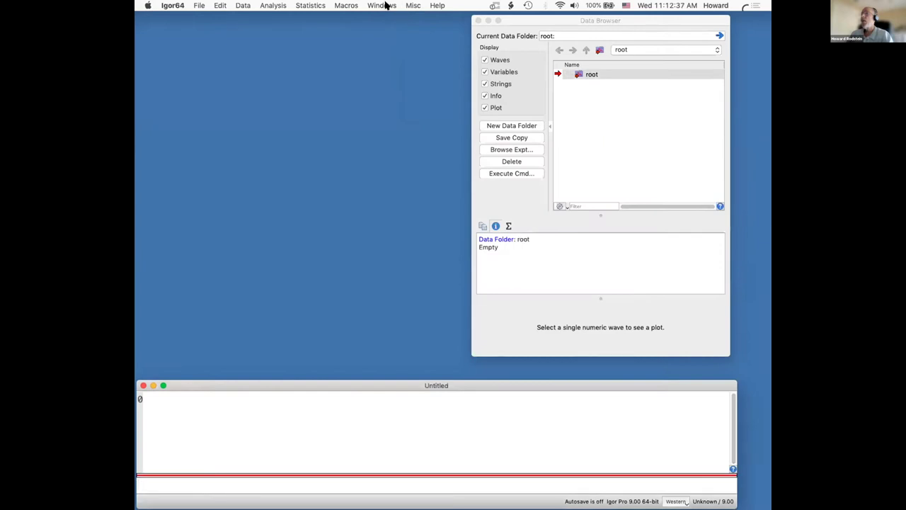
click(384, 6)
mouse_move(396, 160)
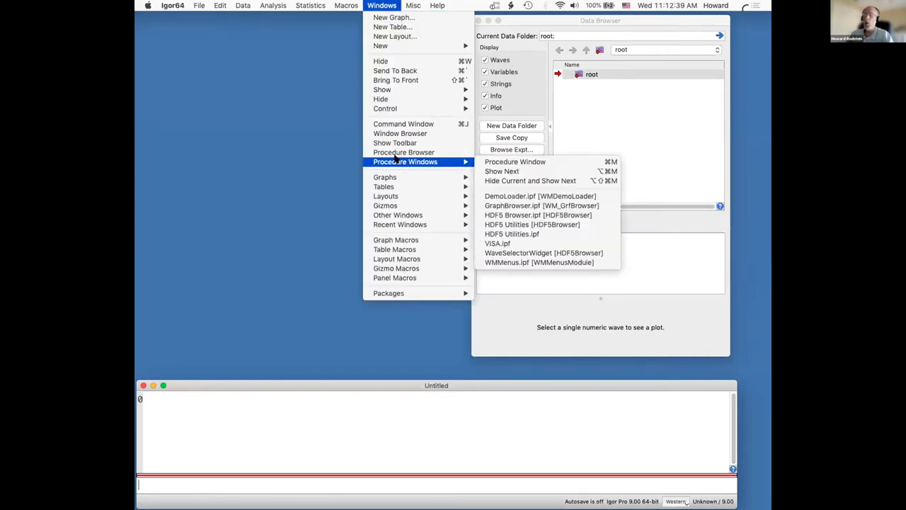
click(378, 5)
- Open HDF5 Browser.ipf from Procedure Windows and highlight the HDF5BrowserData structure definition
click(378, 5)
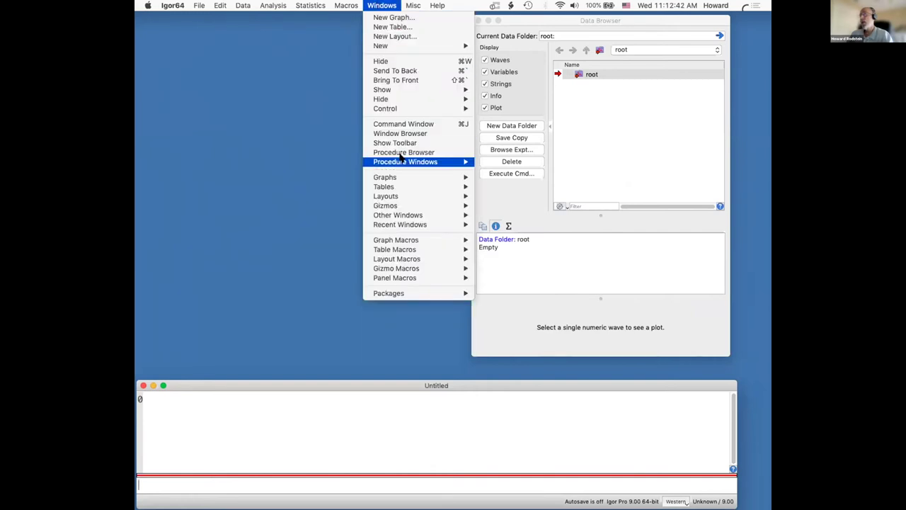
mouse_move(400, 159)
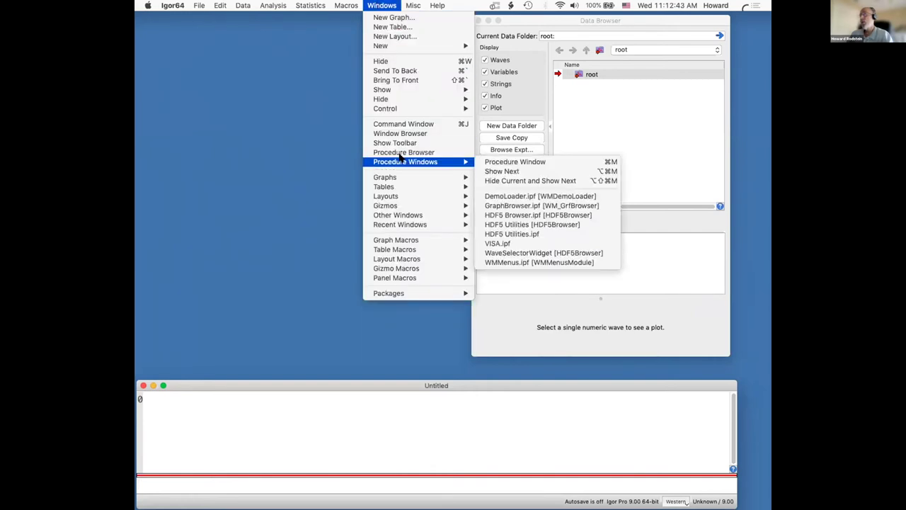
click(544, 215)
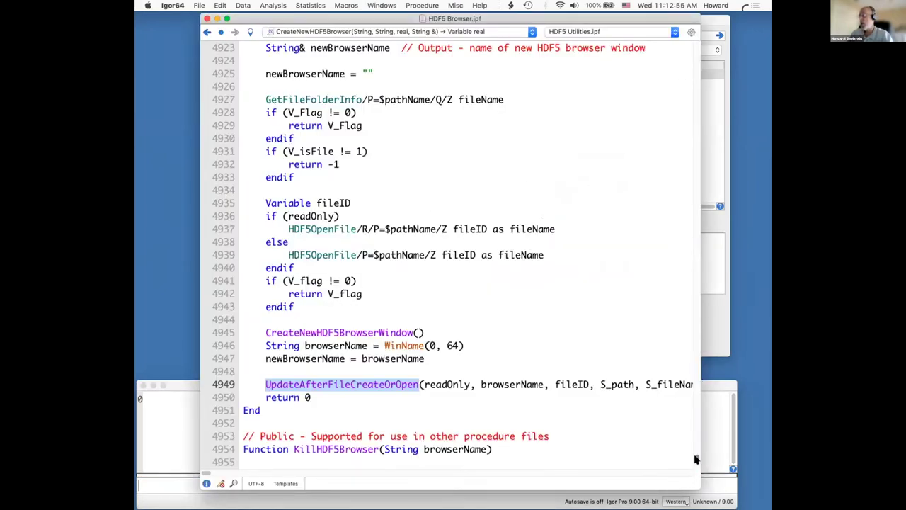
scroll(696, 456, up, 20)
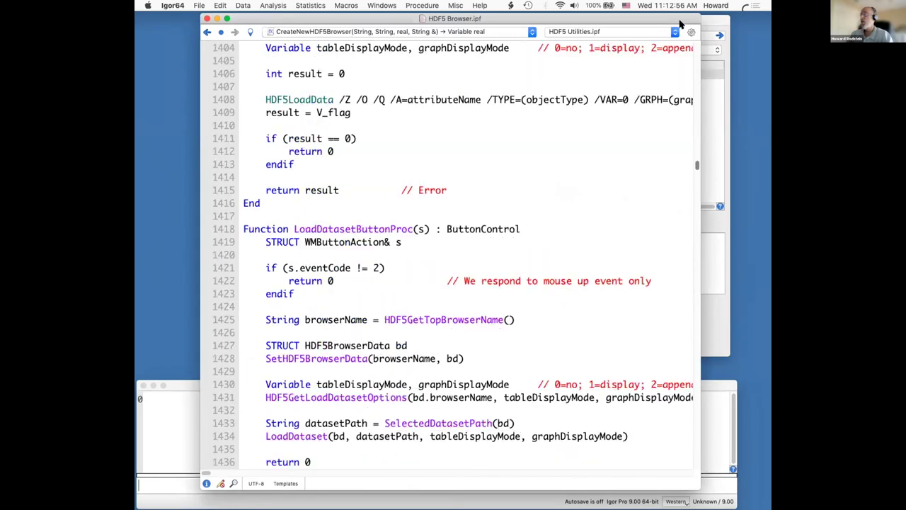
scroll(522, 174, up, 15)
scroll(522, 174, down, 10)
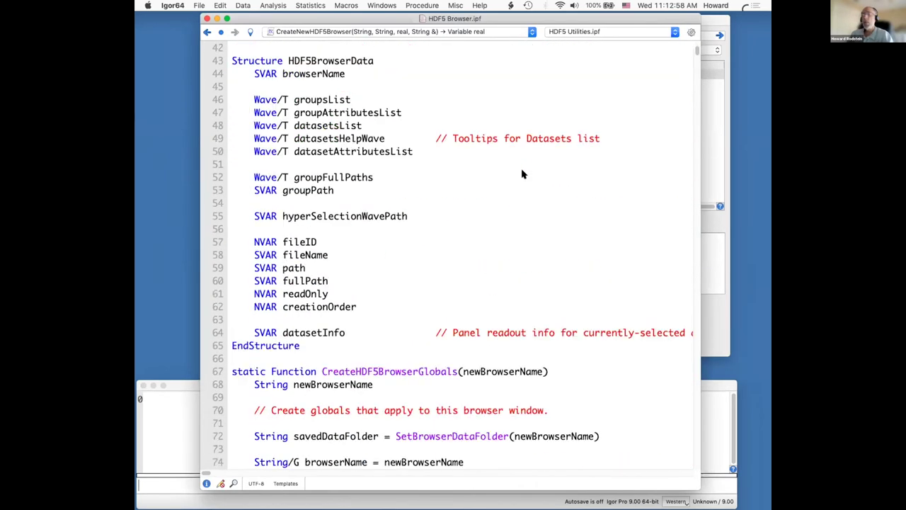
scroll(522, 174, up, 6)
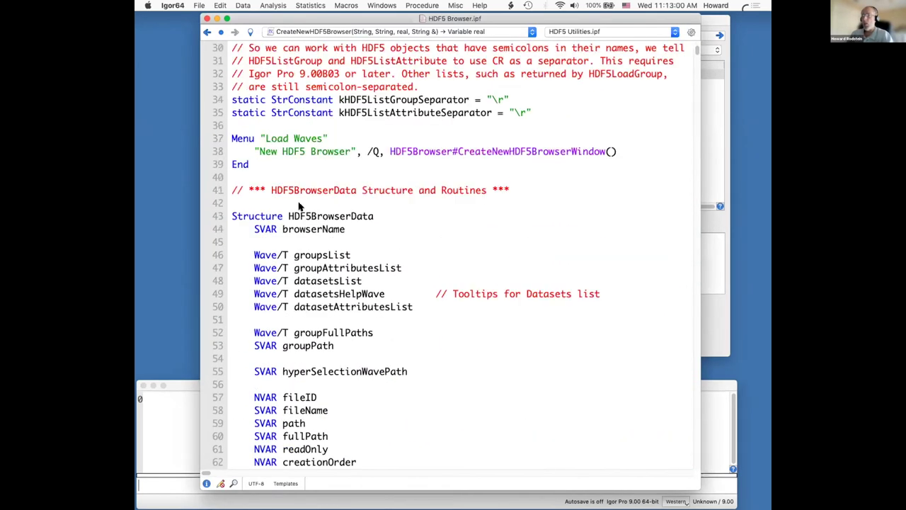
click(227, 221)
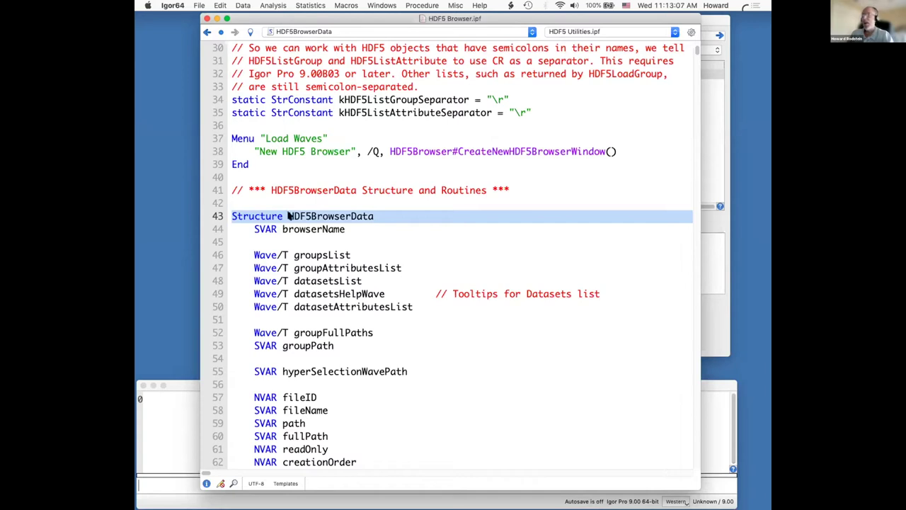
- Highlight the CreateHDF5BrowserGlobals and SetBrowserDataFolder declarations and a do loop further down
scroll(298, 253, down, 6)
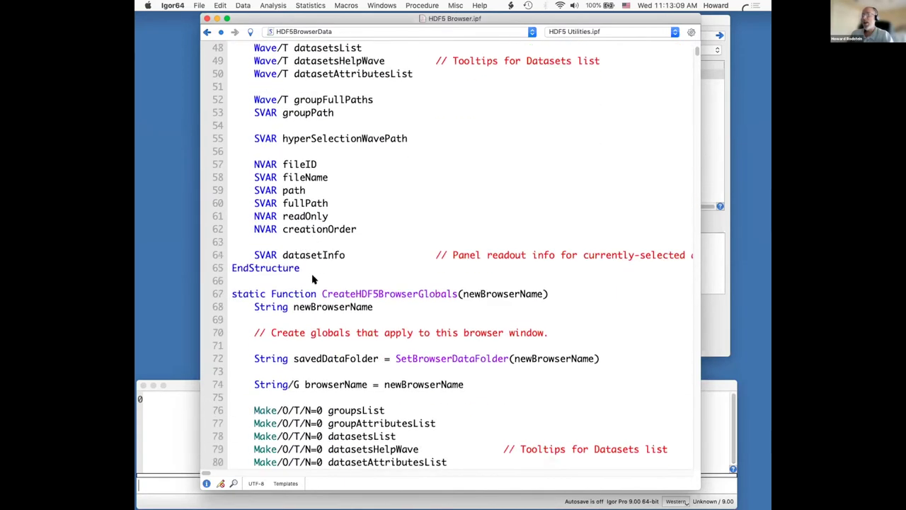
triple_click(249, 280)
scroll(319, 294, down, 7)
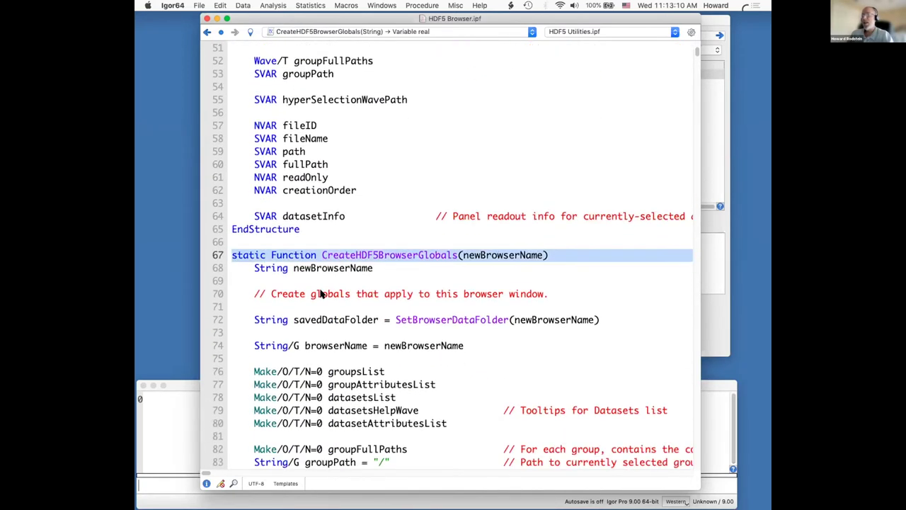
scroll(315, 305, down, 3)
triple_click(299, 319)
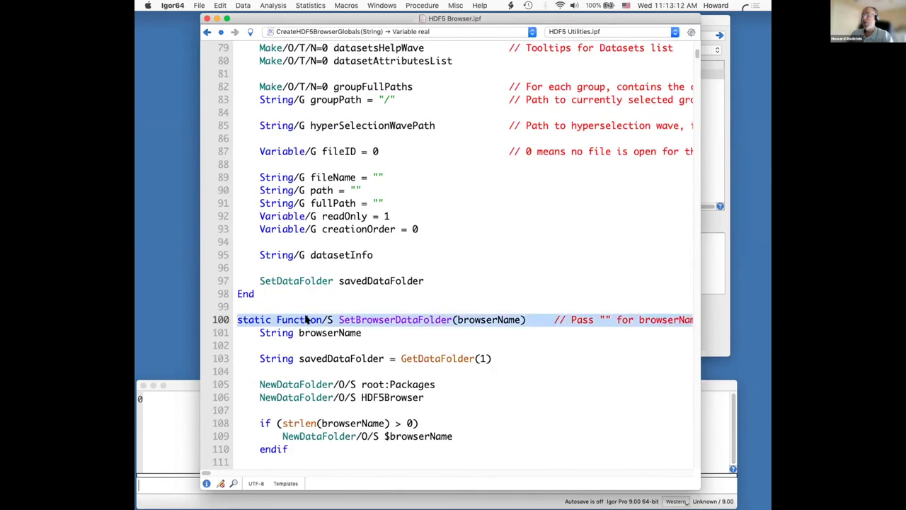
scroll(343, 330, down, 5)
scroll(346, 325, down, 8)
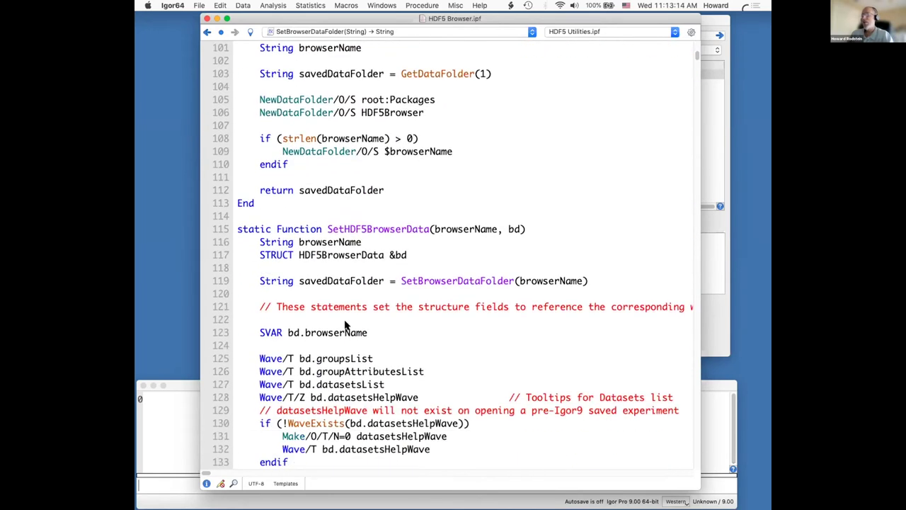
scroll(346, 325, down, 10)
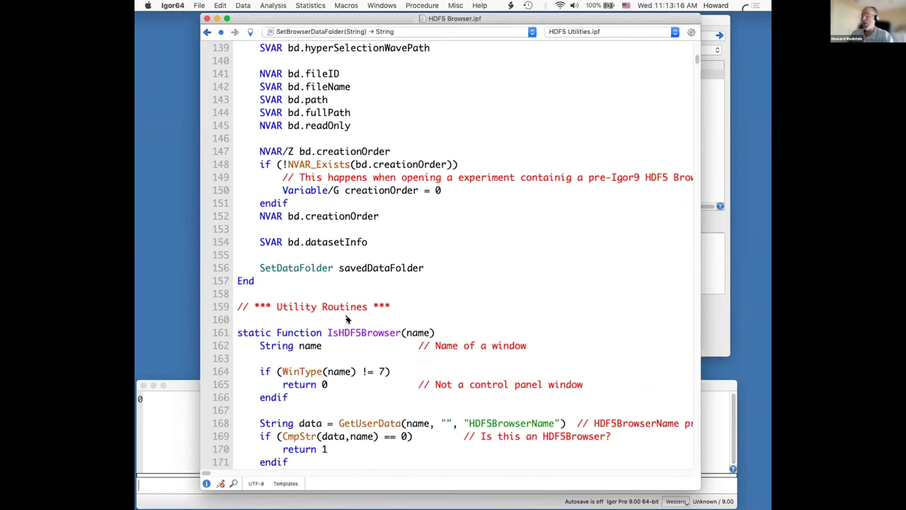
scroll(352, 320, down, 8)
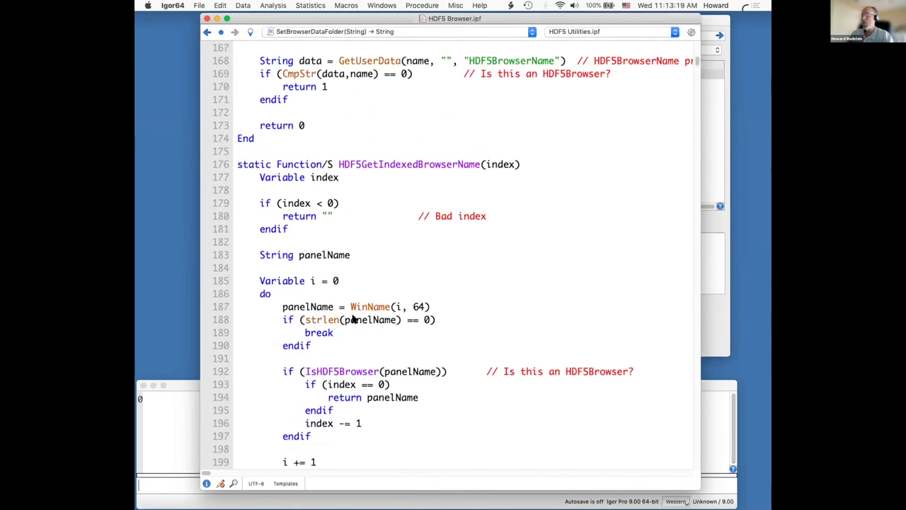
scroll(354, 320, down, 2)
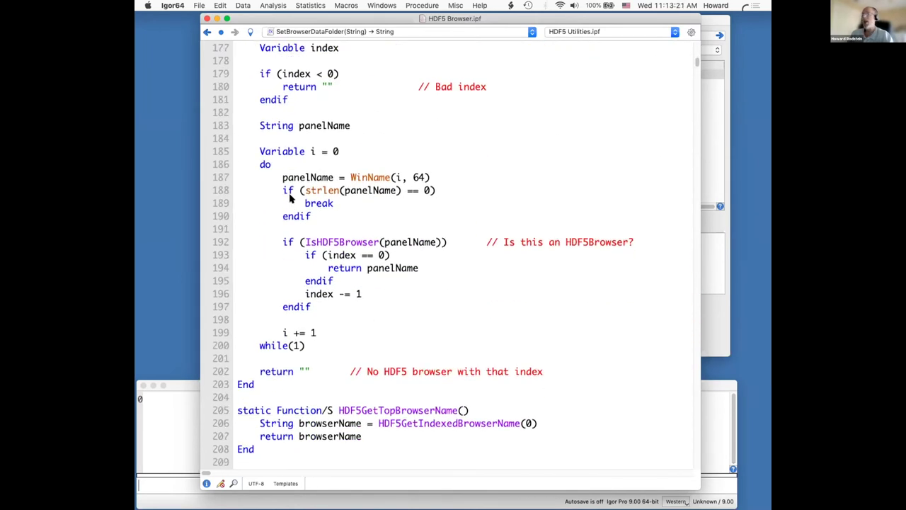
double_click(261, 165)
scroll(300, 411, down, 10)
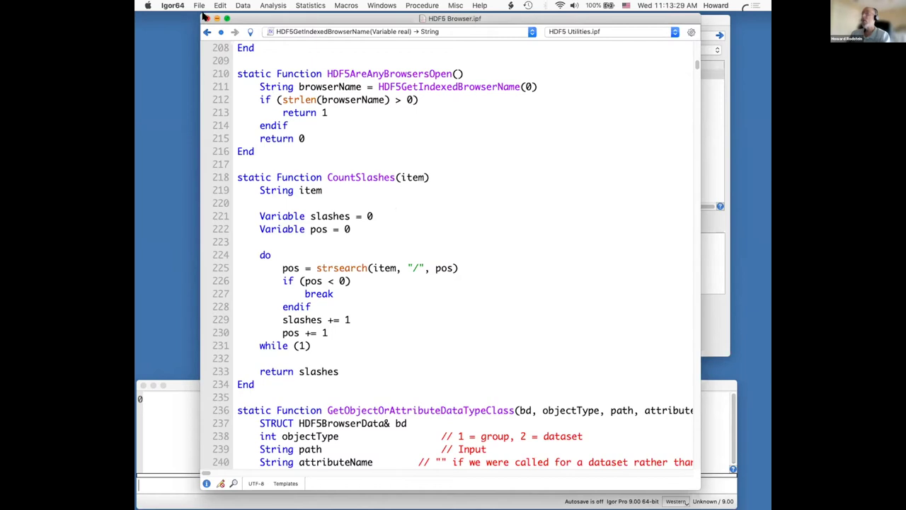
- Close the procedure window, advance two Keynote slides, and return to Igor Pro
click(206, 19)
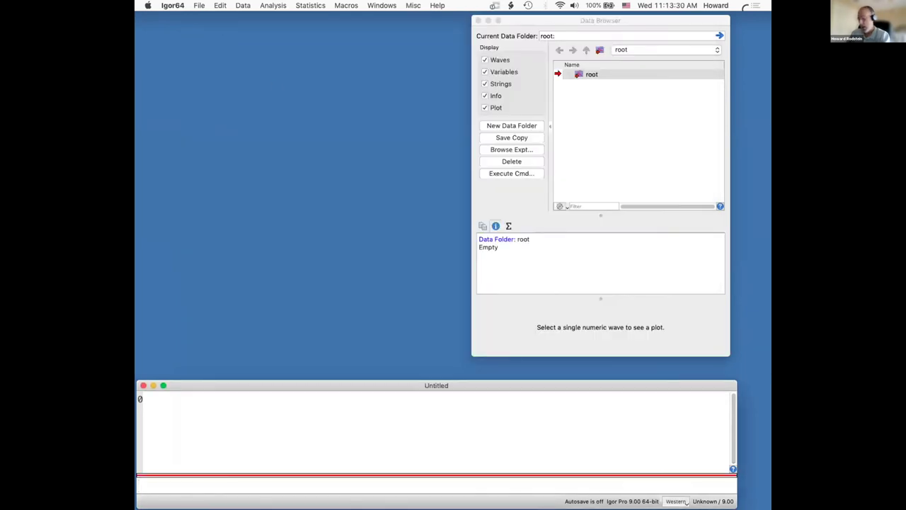
mouse_move(608, 500)
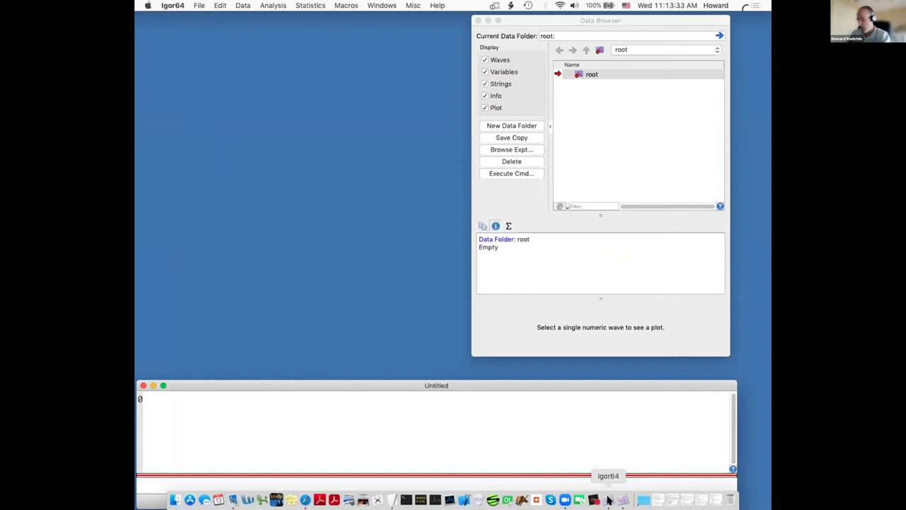
key(super+Tab)
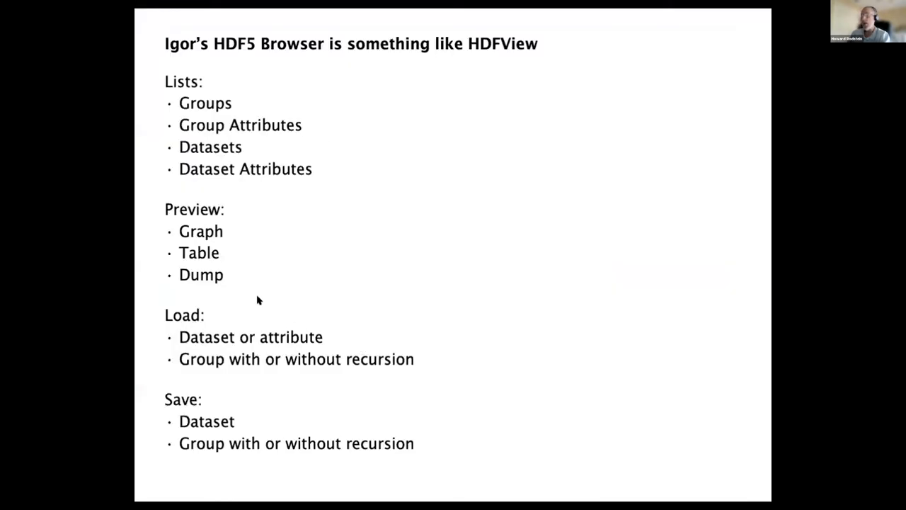
key(Right)
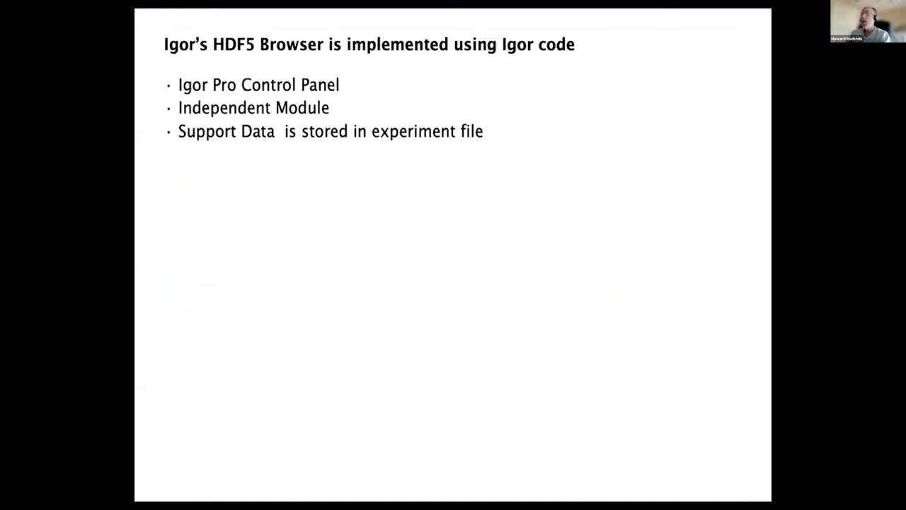
key(Right)
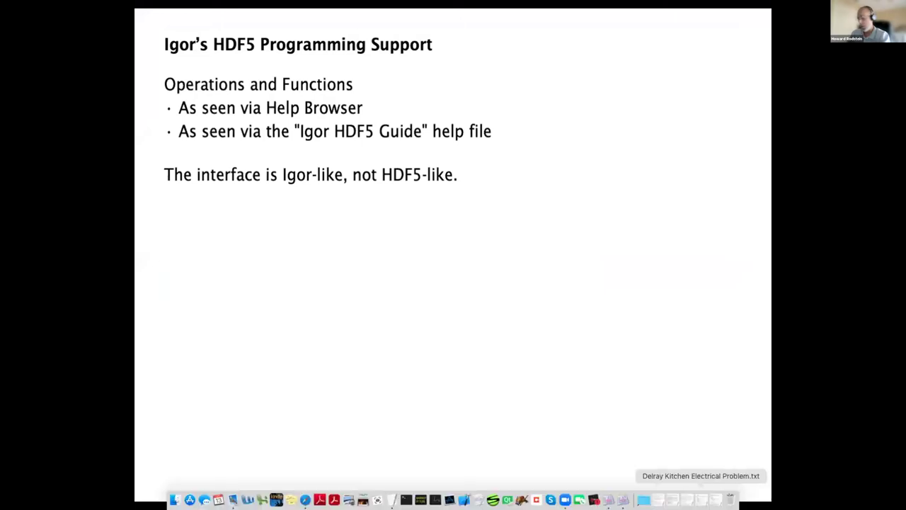
click(618, 500)
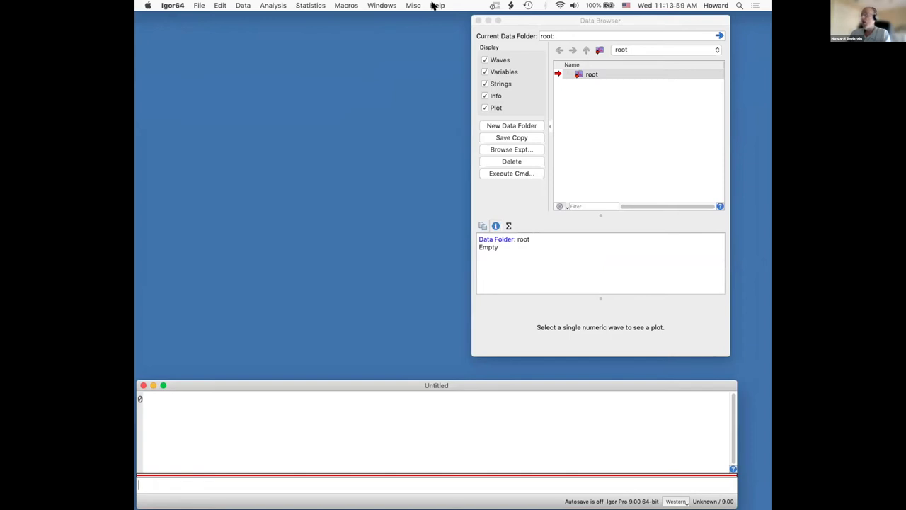
- Open the Igor HDF5 Guide.ihf help file from the Help menu's help windows
click(436, 5)
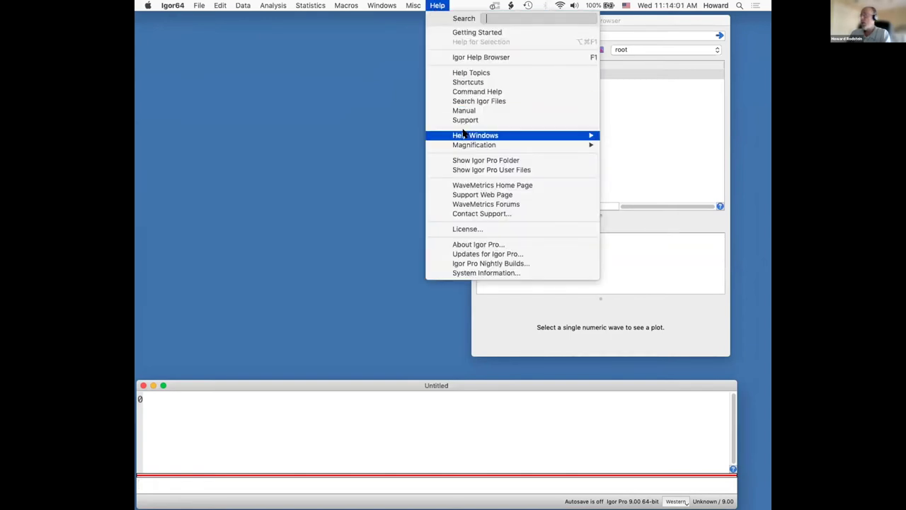
mouse_move(464, 134)
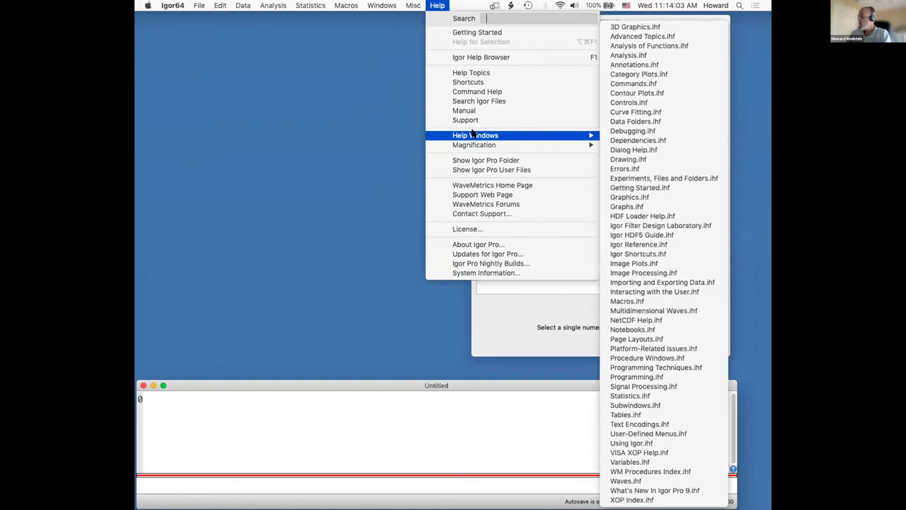
click(647, 236)
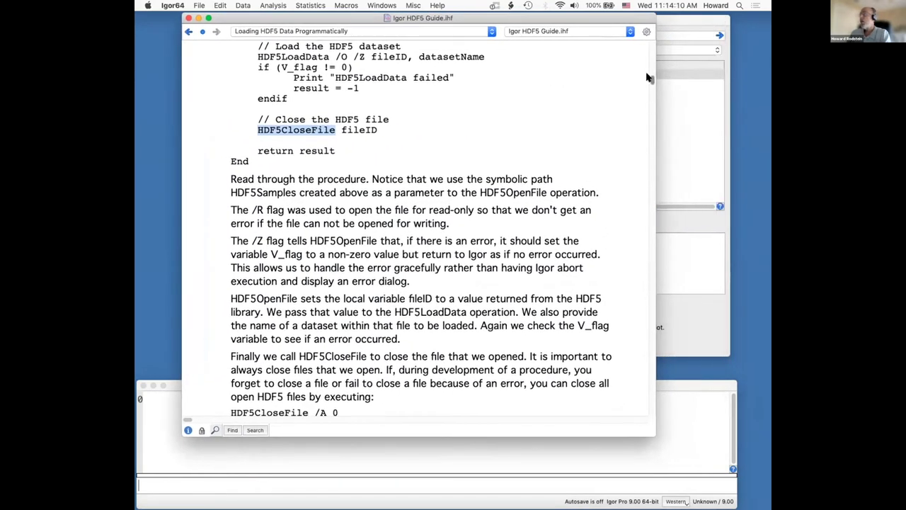
- Scroll down to the TestLoadDataset example in Loading HDF5 Data Programmatically
scroll(496, 119, down, 15)
scroll(495, 119, up, 10)
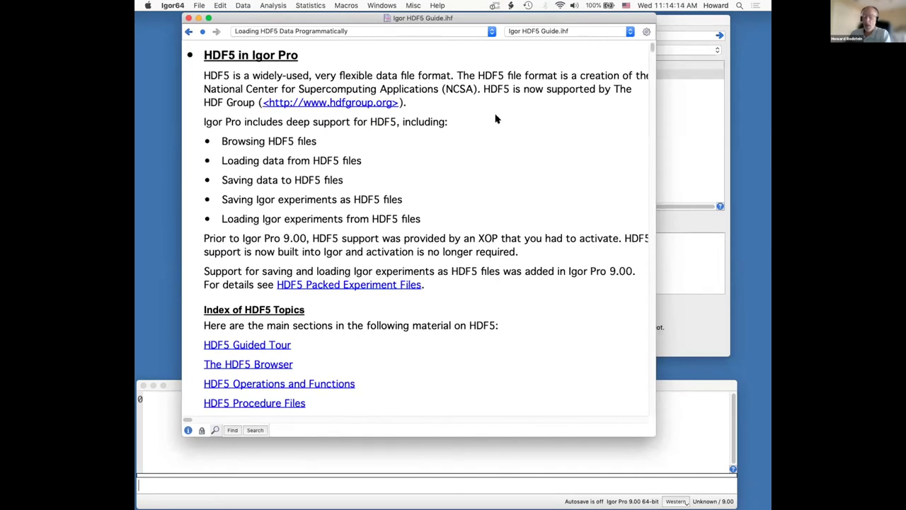
scroll(398, 290, down, 2)
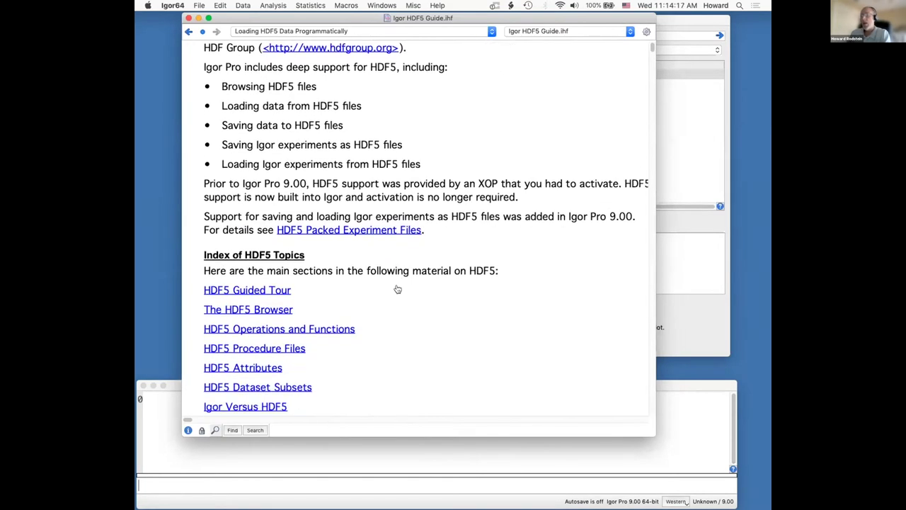
scroll(351, 272, down, 2)
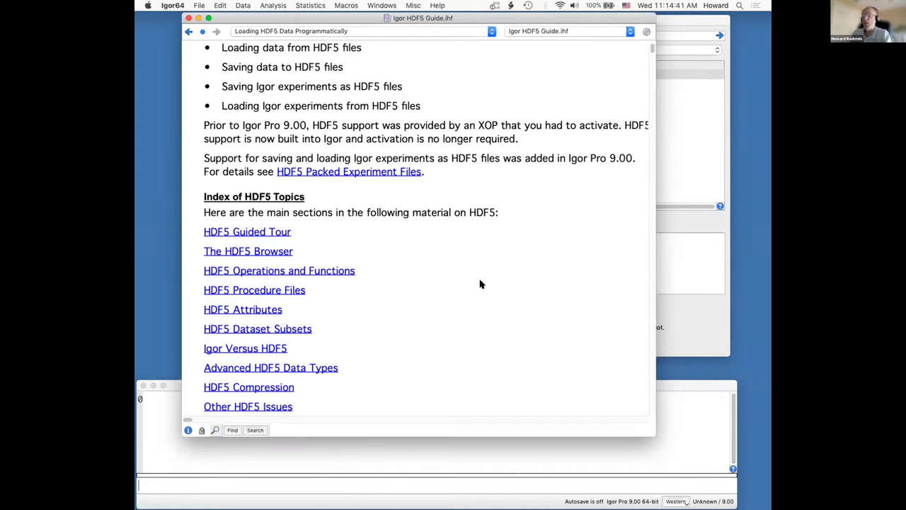
scroll(480, 284, down, 10)
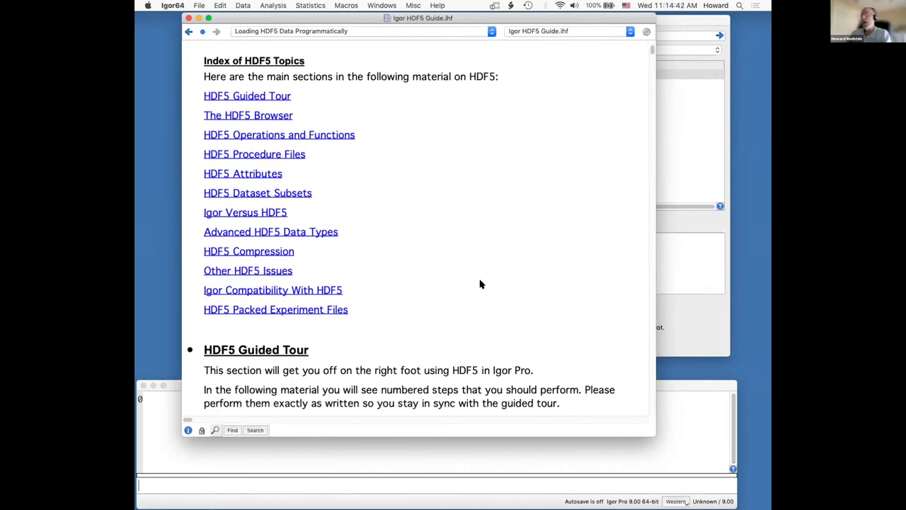
scroll(480, 284, down, 20)
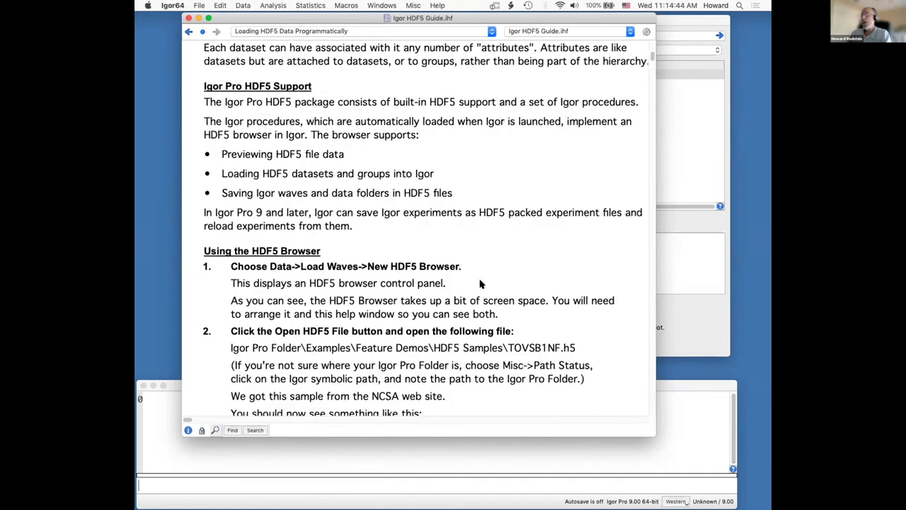
scroll(480, 284, down, 8)
scroll(480, 284, up, 5)
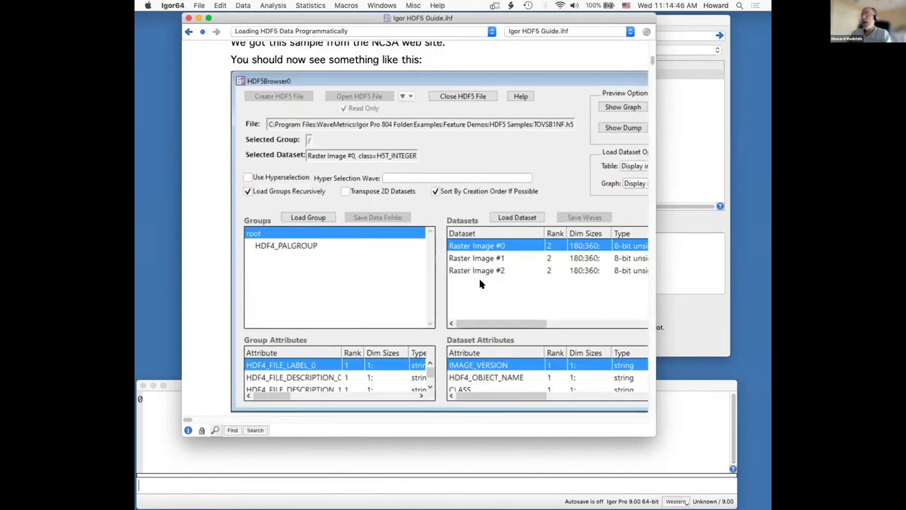
scroll(480, 284, up, 1)
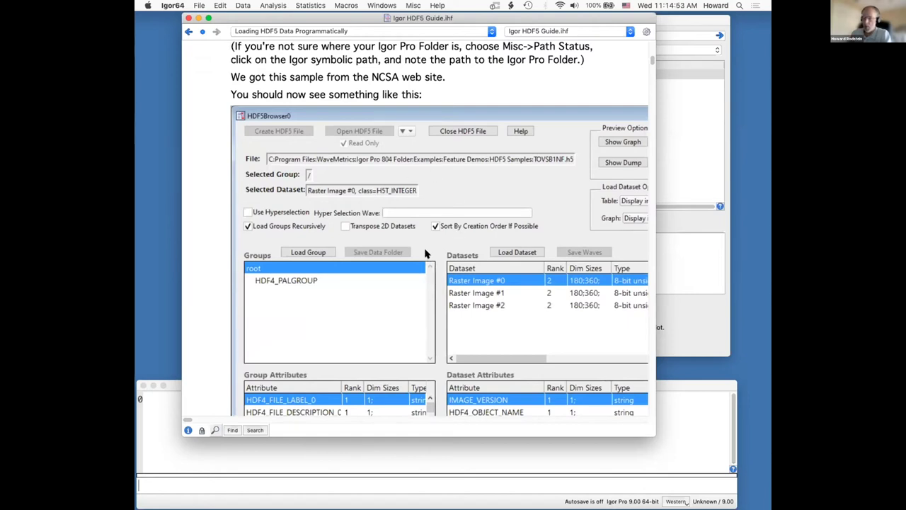
scroll(426, 254, down, 15)
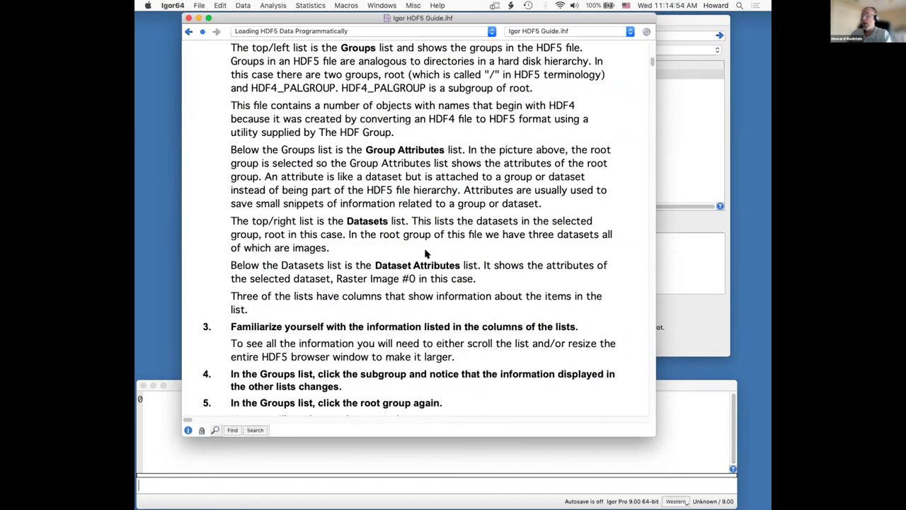
scroll(426, 254, down, 10)
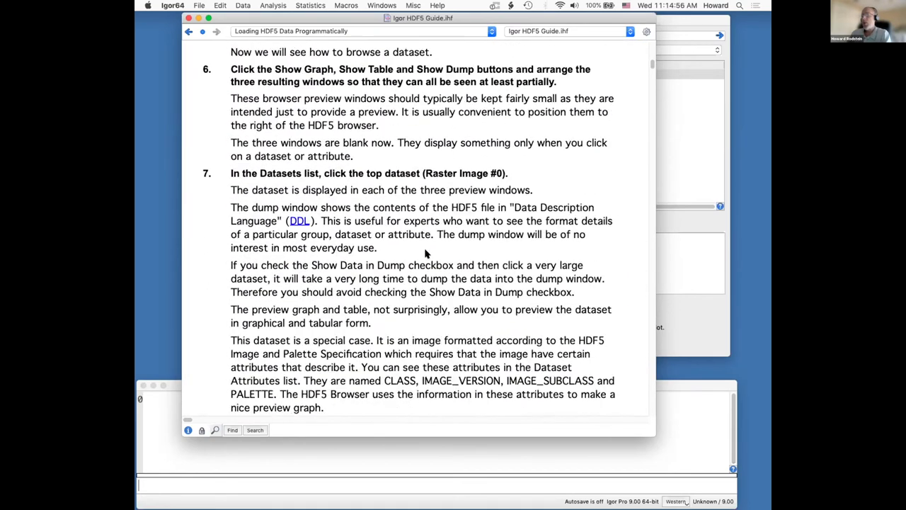
scroll(425, 254, down, 10)
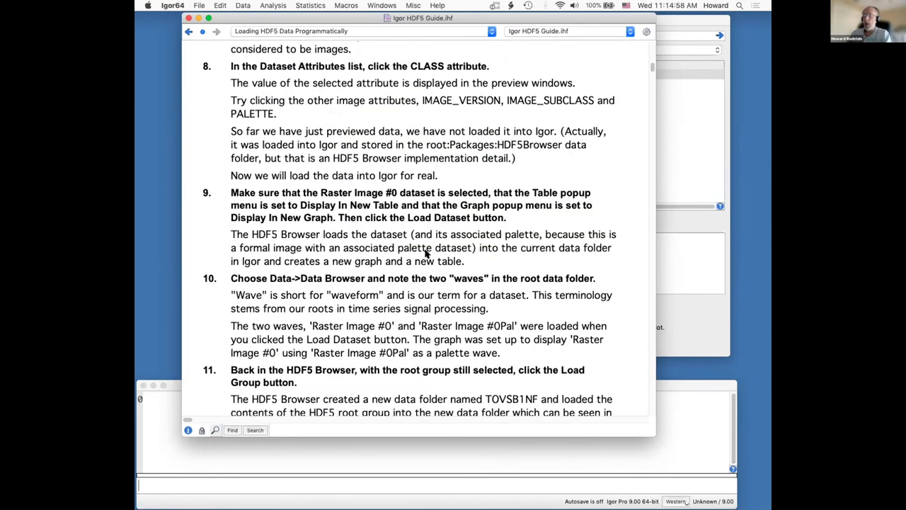
scroll(426, 254, down, 15)
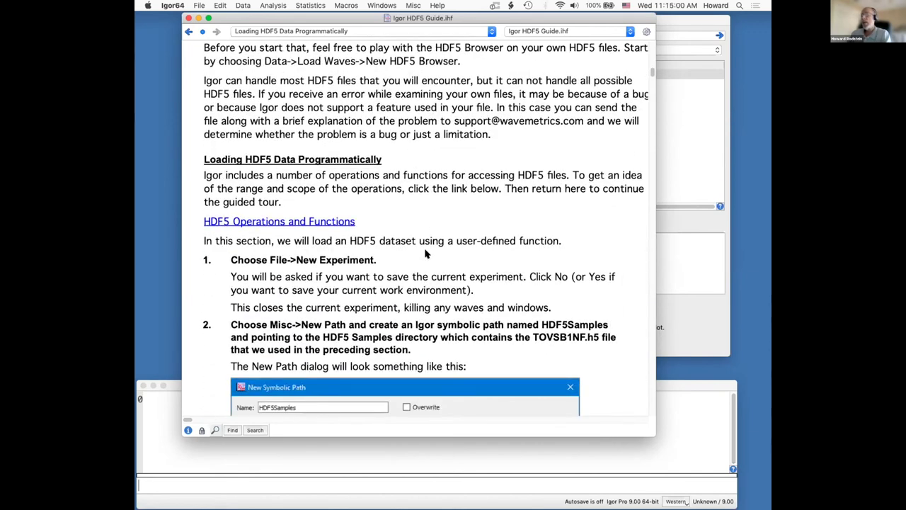
scroll(425, 253, down, 10)
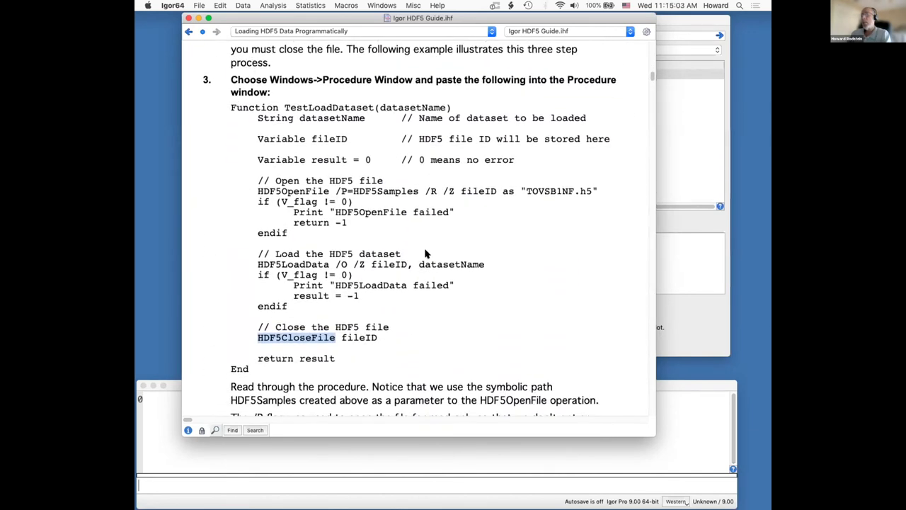
- Highlight the TestLoadDataset procedure, then its HDF5OpenFile line and /P=HDF5Samples flag
drag(218, 106, 200, 387)
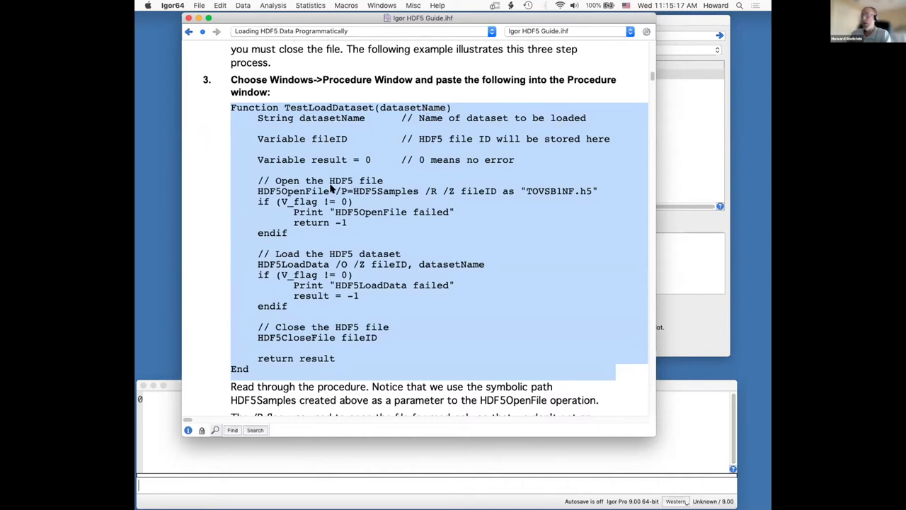
triple_click(282, 191)
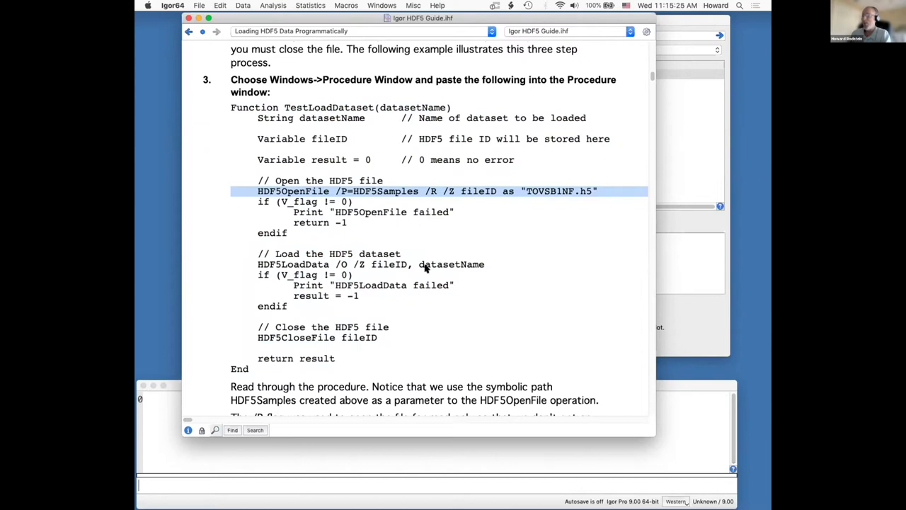
drag(527, 192, 599, 190)
drag(409, 190, 412, 192)
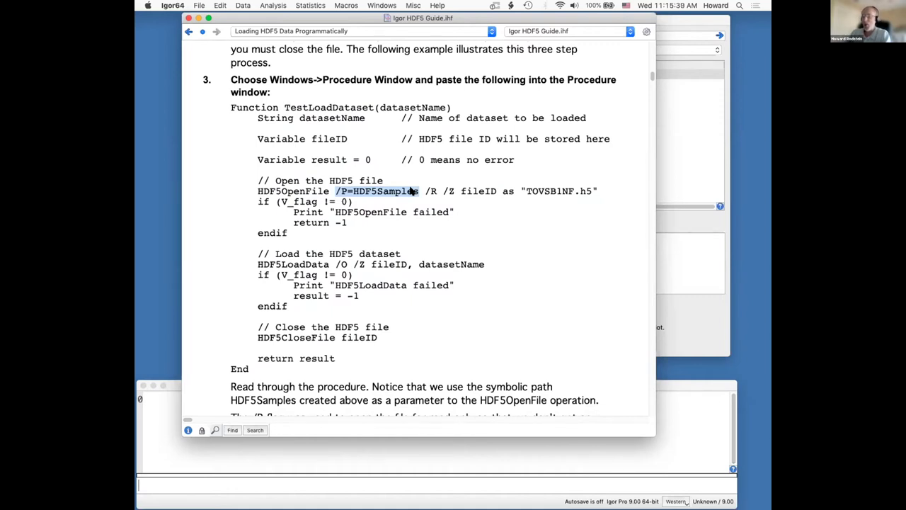
triple_click(309, 190)
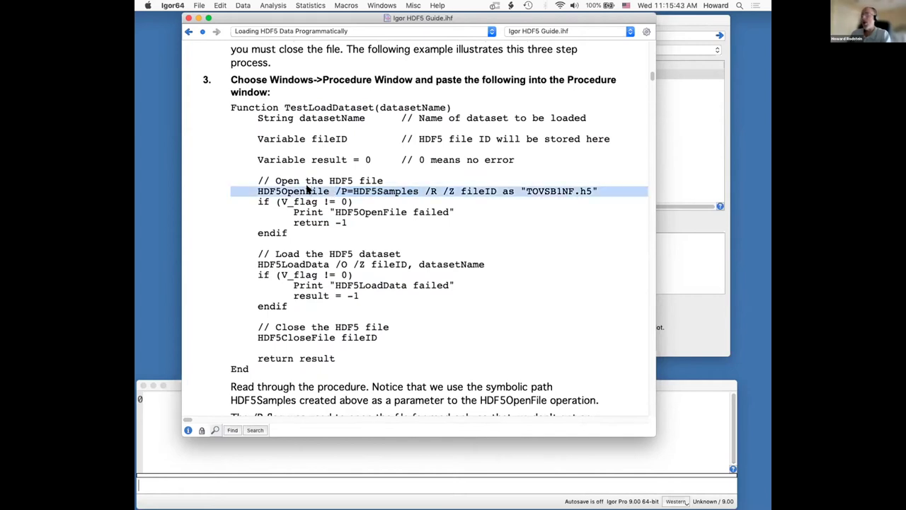
- Highlight the HDF5LoadData line, the datasetName parameter, and the HDF5CloseFile fileID line
triple_click(308, 263)
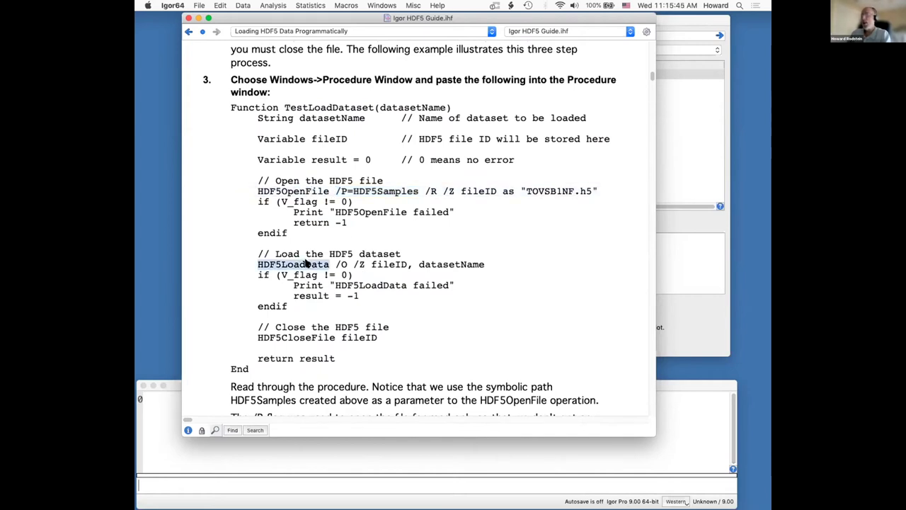
double_click(418, 107)
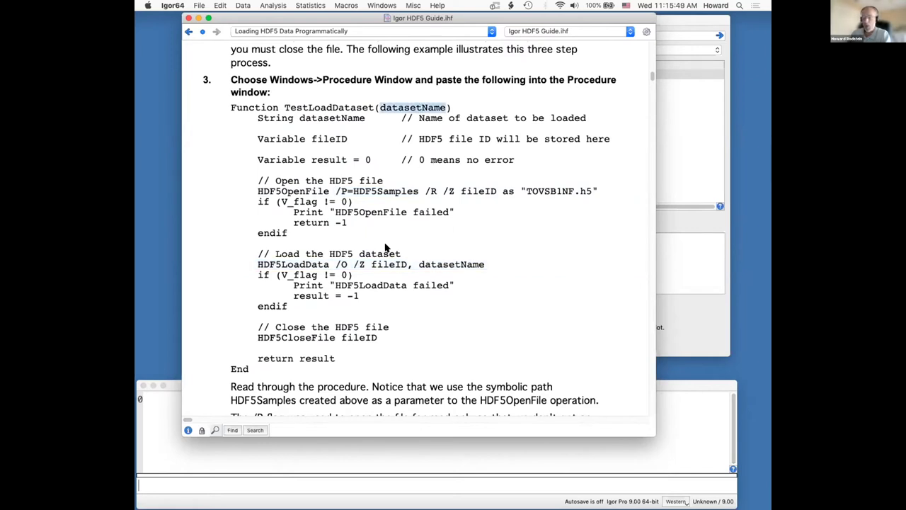
triple_click(330, 334)
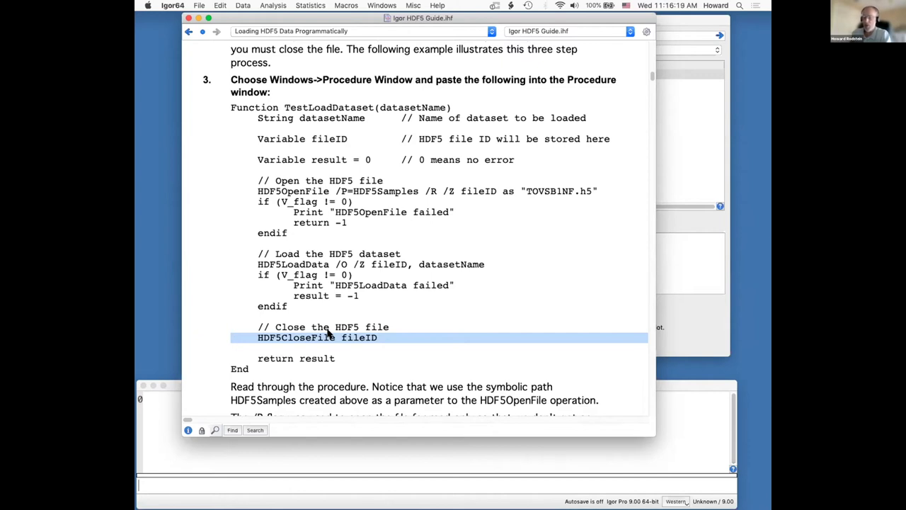
mouse_move(561, 501)
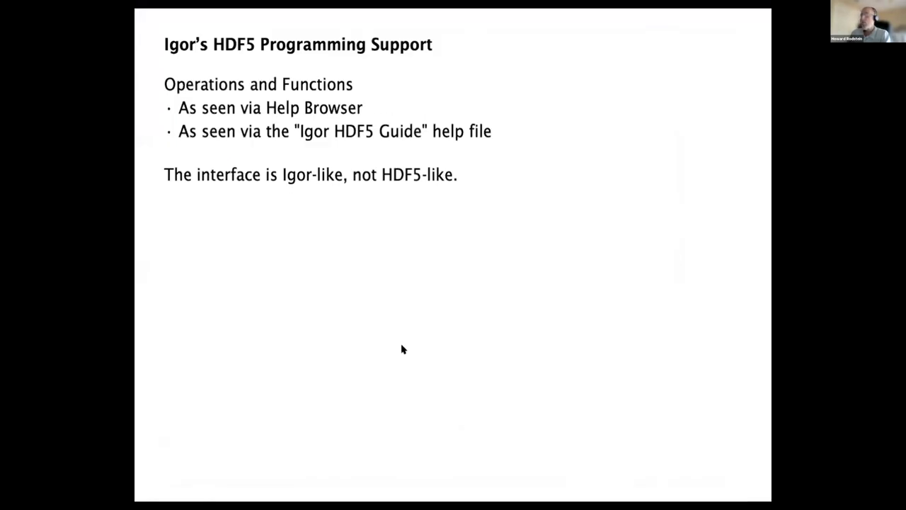
- Advance two slides to HDF5 Packed Experiment File Format, then switch back to Igor Pro
key(Right)
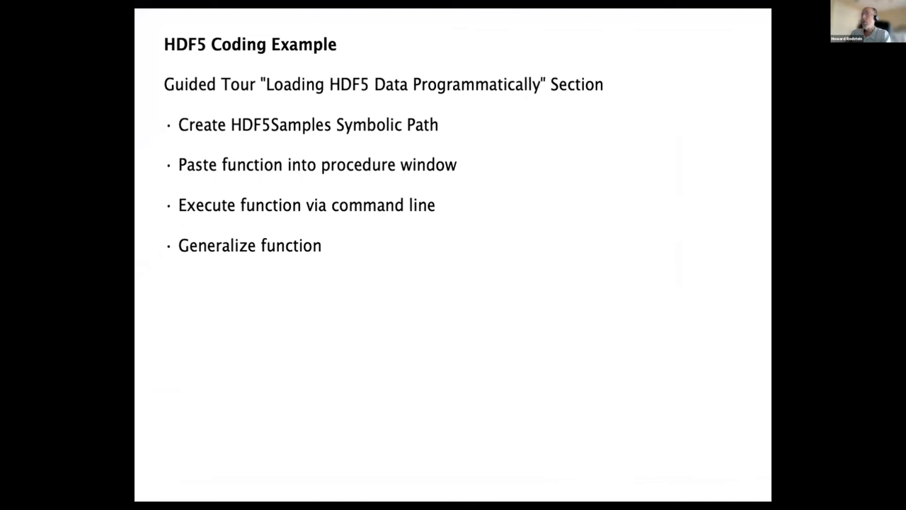
key(Right)
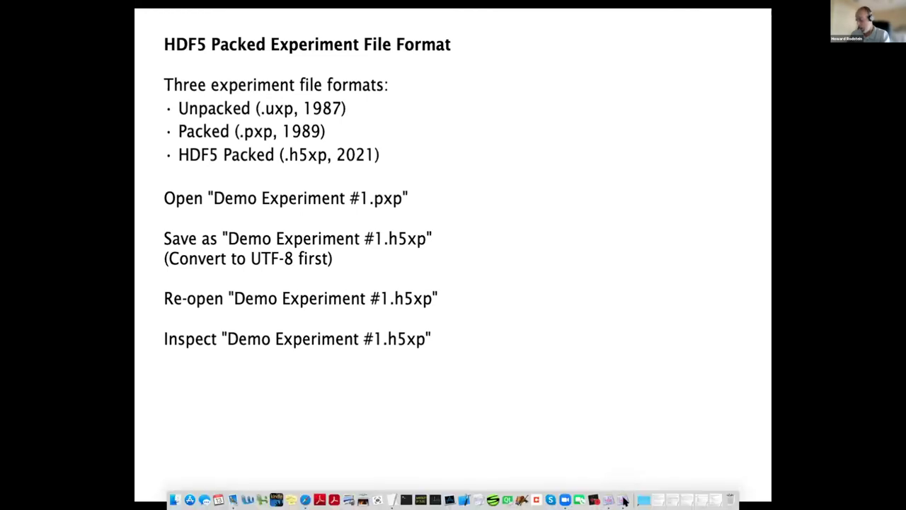
click(623, 499)
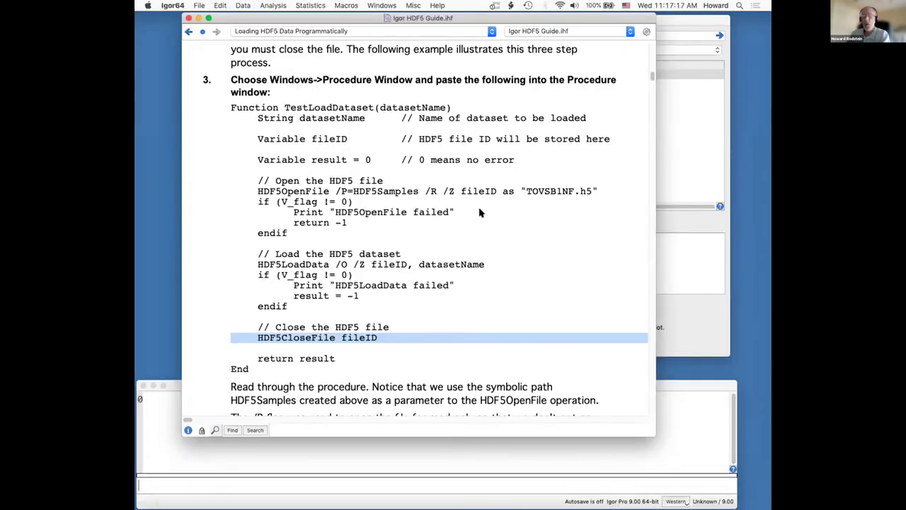
- Close the HDF5 Guide help window, start a new empty experiment, and close the Data Browser
click(199, 5)
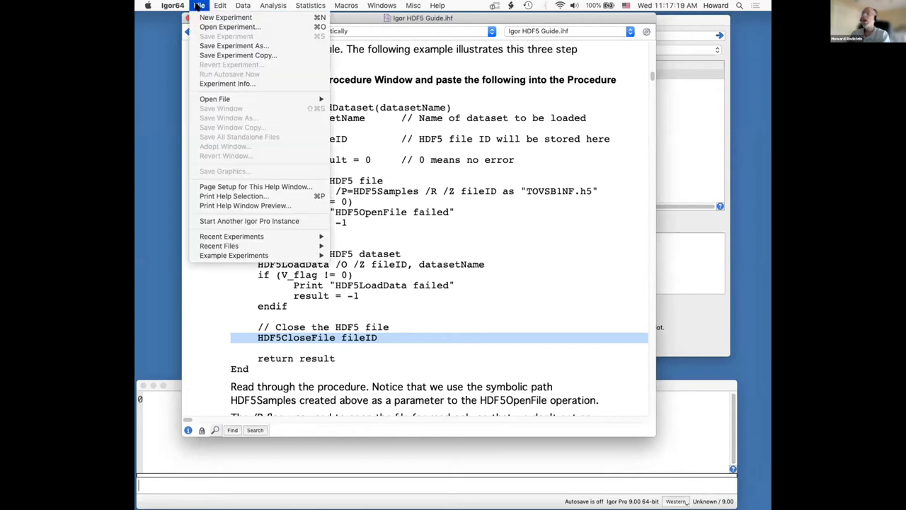
click(199, 5)
click(189, 18)
click(198, 6)
click(202, 16)
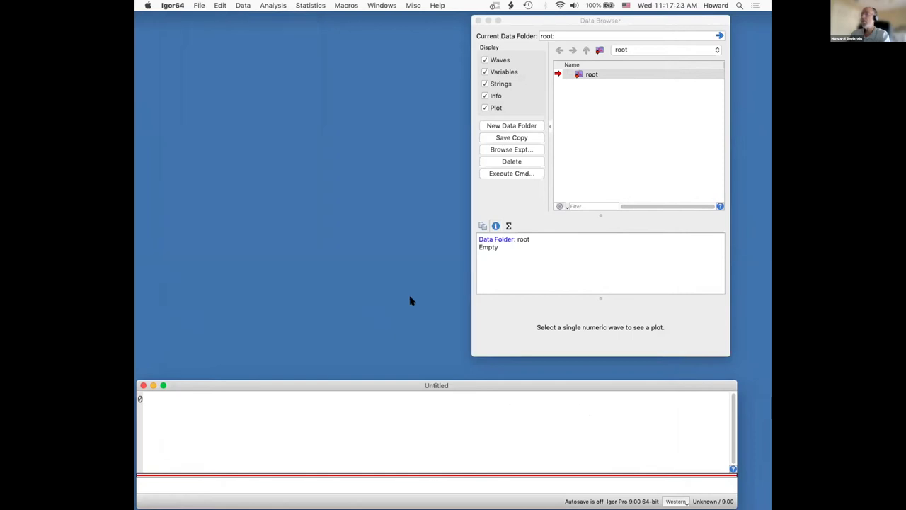
click(478, 21)
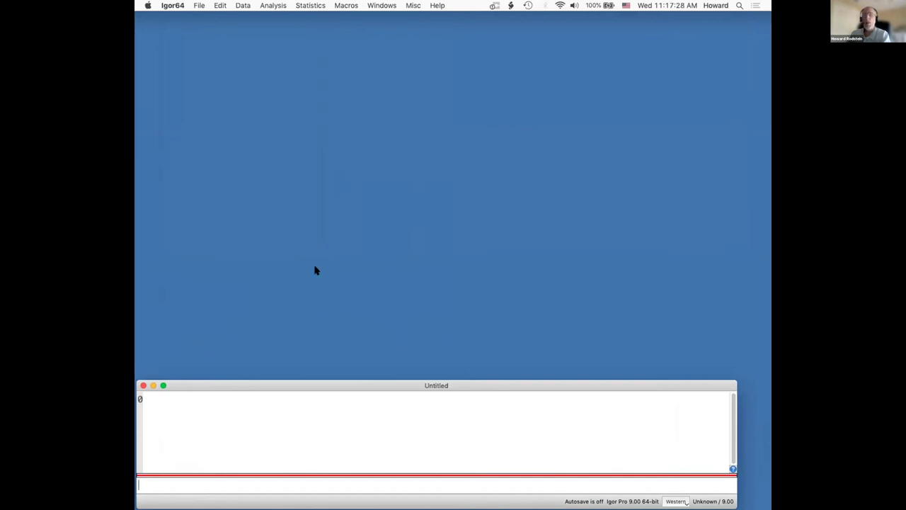
- Open Demo Experiment #1 from File > Example Experiments > Sample Graphs
click(198, 6)
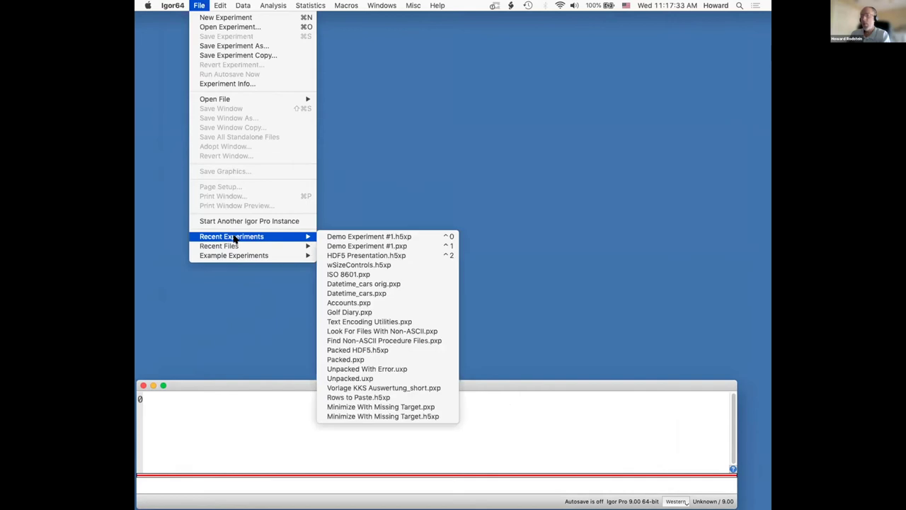
mouse_move(240, 256)
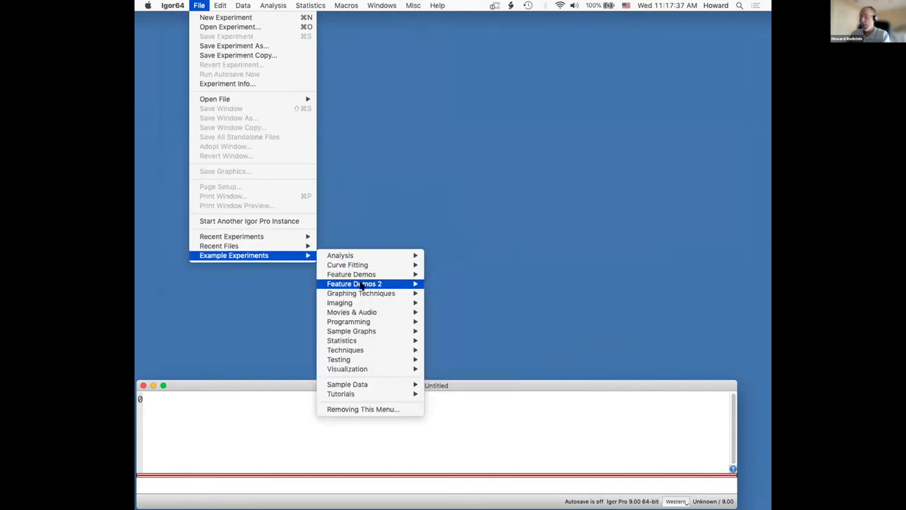
mouse_move(355, 334)
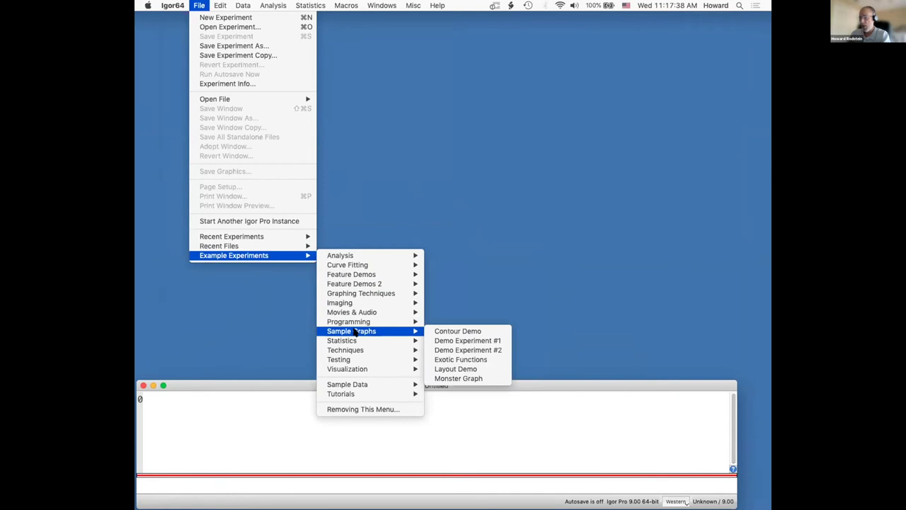
click(456, 334)
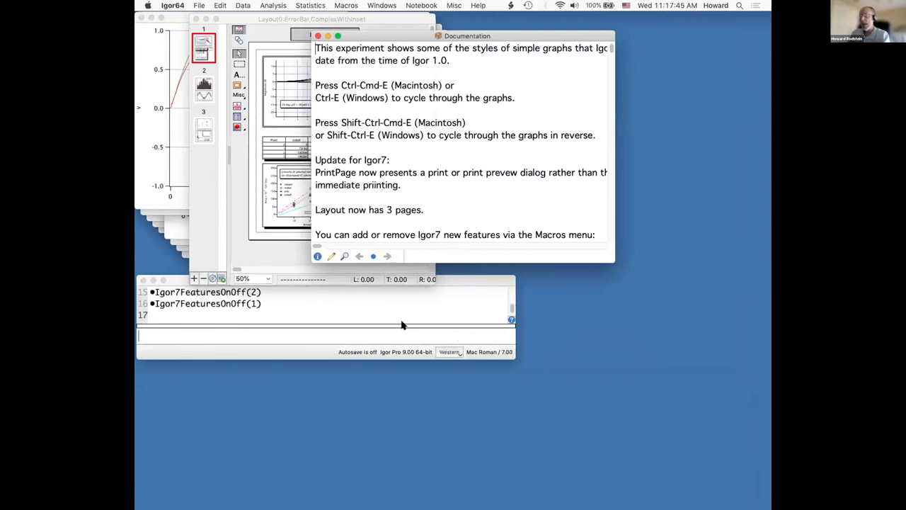
- Cycle through graph windows with Ctrl-Cmd-E until Magnitude Plot is frontmost
key(ctrl+super+e)
key(ctrl+super+e)
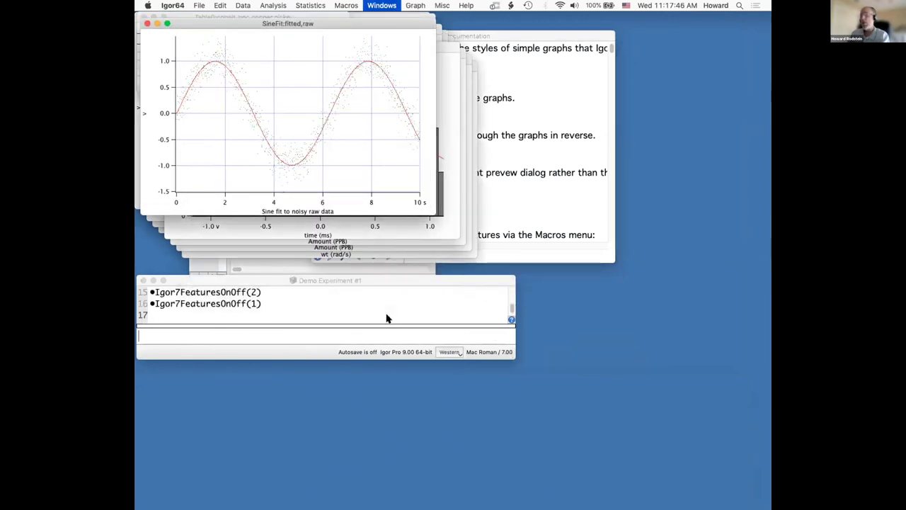
key(ctrl+super+e)
key(ctrl+super+e)
key(ctrl+super+e)
key(ctrl+super+e)
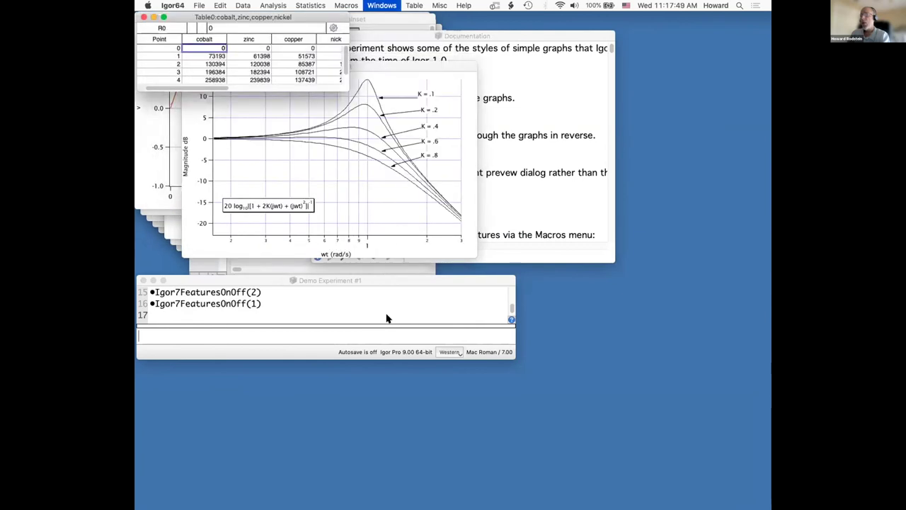
key(ctrl+super+e)
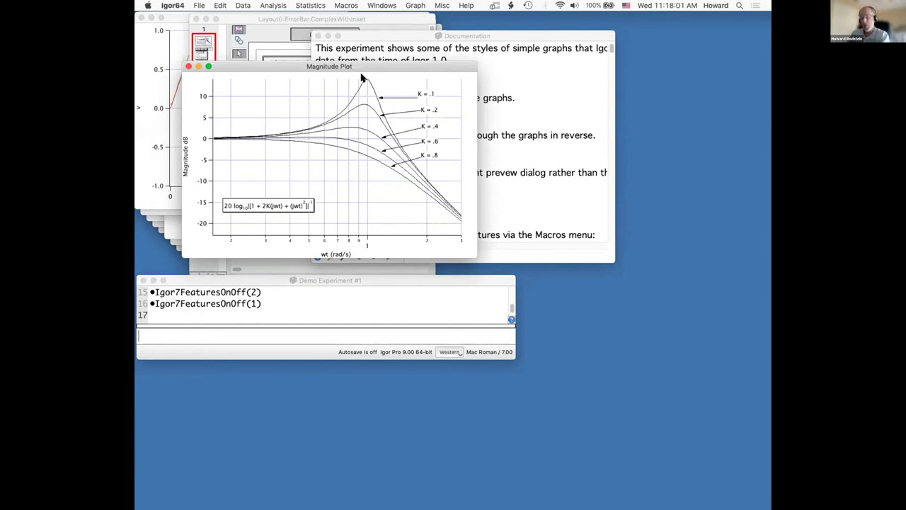
click(200, 6)
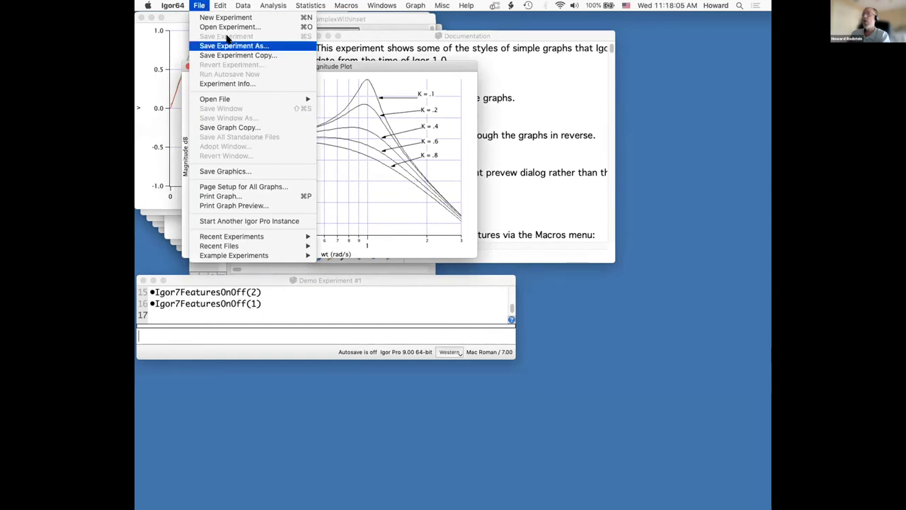
- Save as HDF5 Packed Experiment, replacing Demo Experiment #1.h5xp, which triggers the UTF-8 alert
click(410, 166)
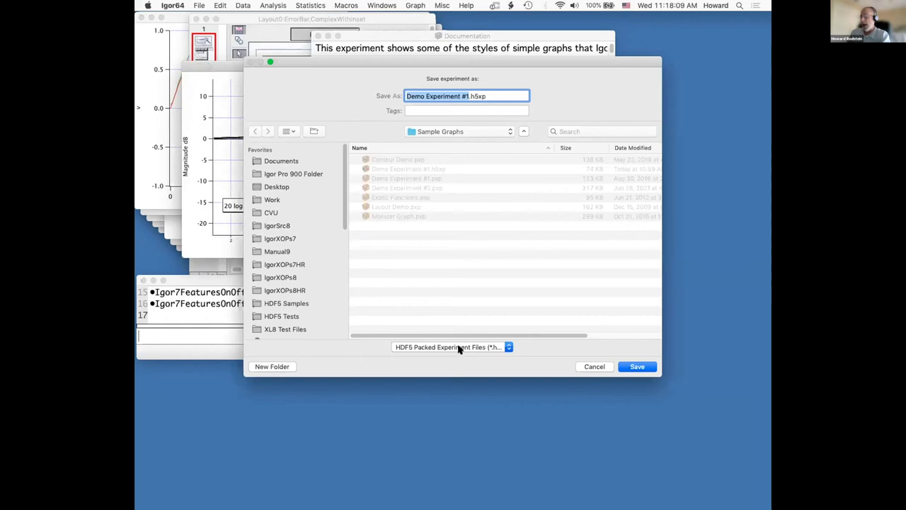
click(458, 347)
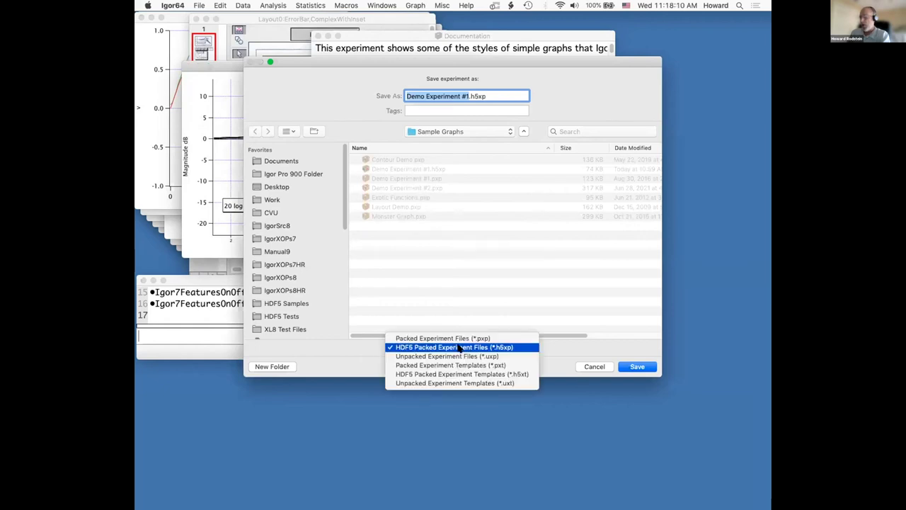
click(495, 331)
click(636, 366)
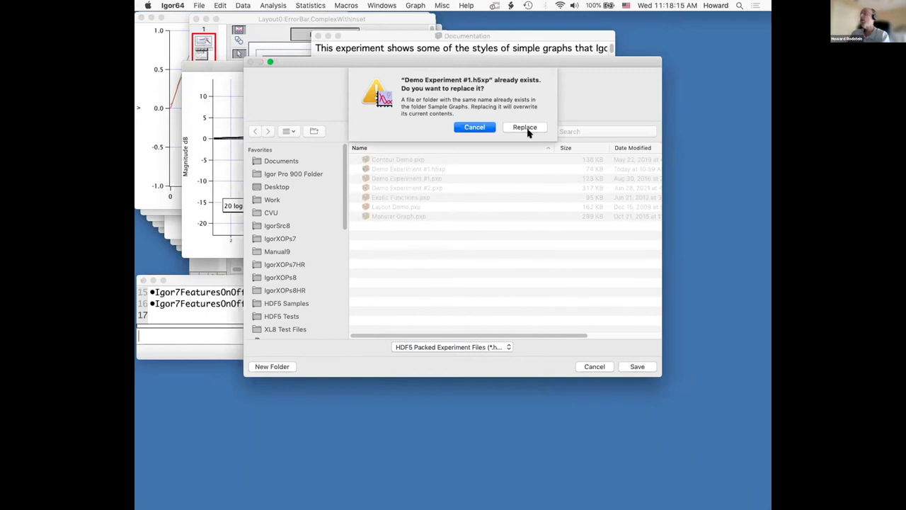
click(522, 127)
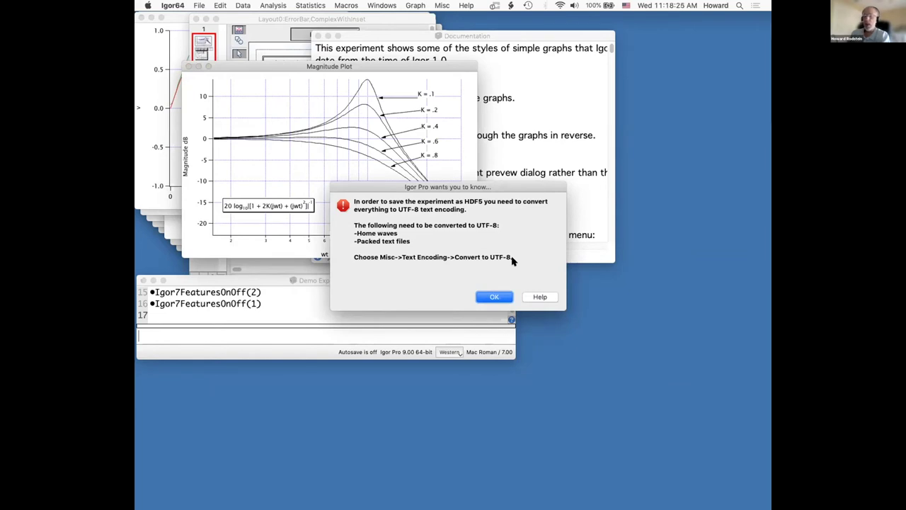
- Dismiss the alert and convert all 25 waves to UTF-8 with the Convert to UTF-8 tool
click(494, 297)
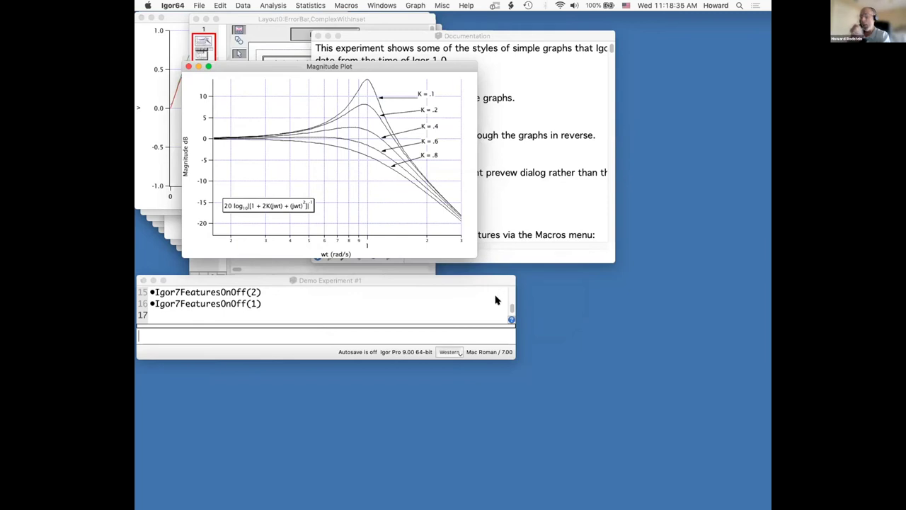
click(441, 5)
mouse_move(510, 158)
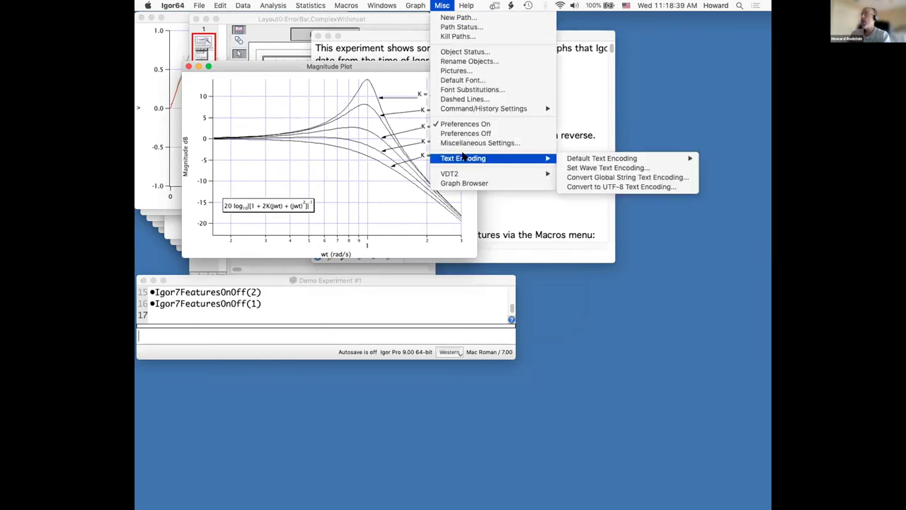
click(588, 186)
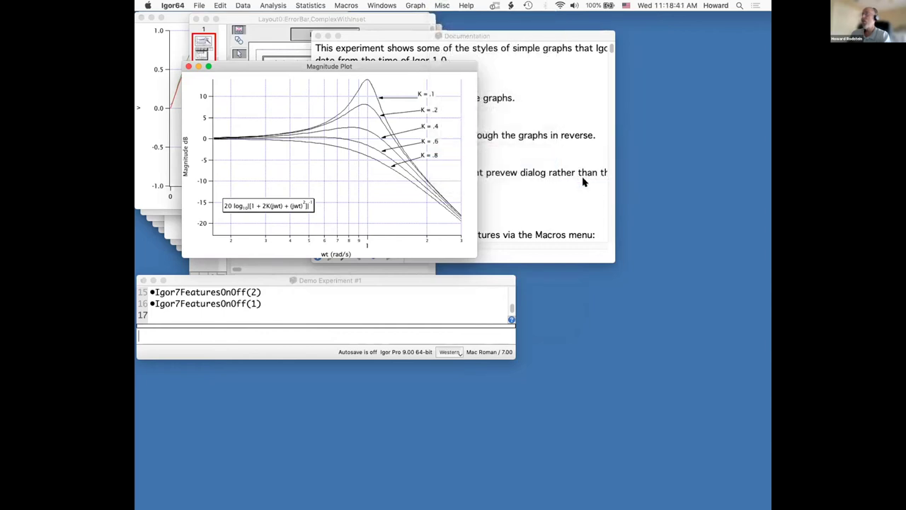
click(367, 73)
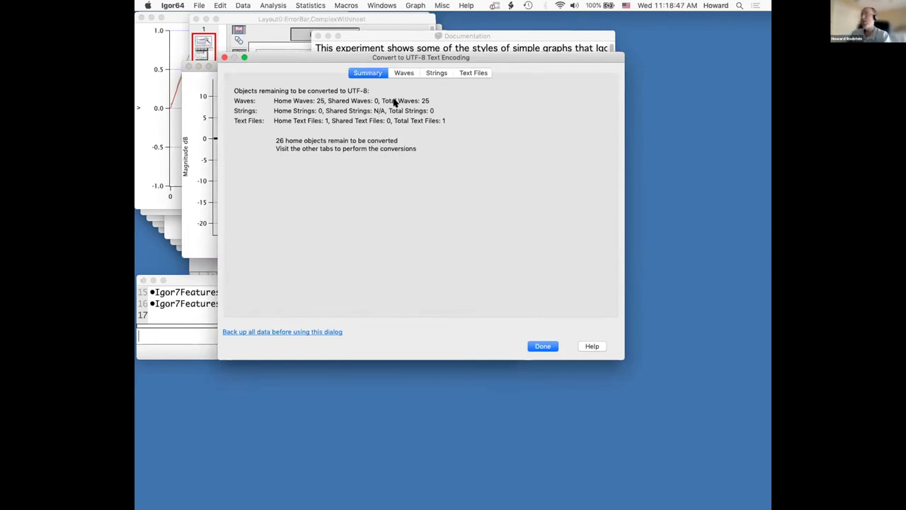
click(405, 73)
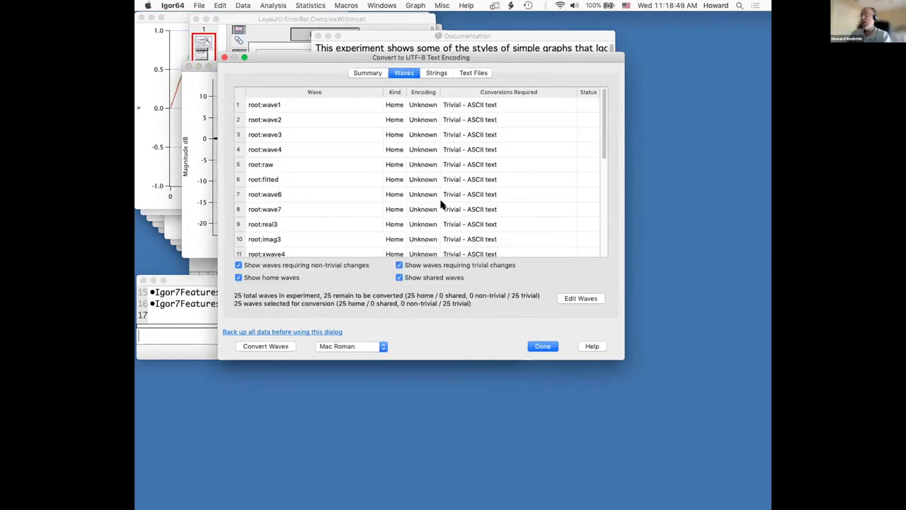
click(262, 345)
click(544, 280)
- Convert the History text file to UTF-8, confirm nothing remains, and close the tool
click(436, 72)
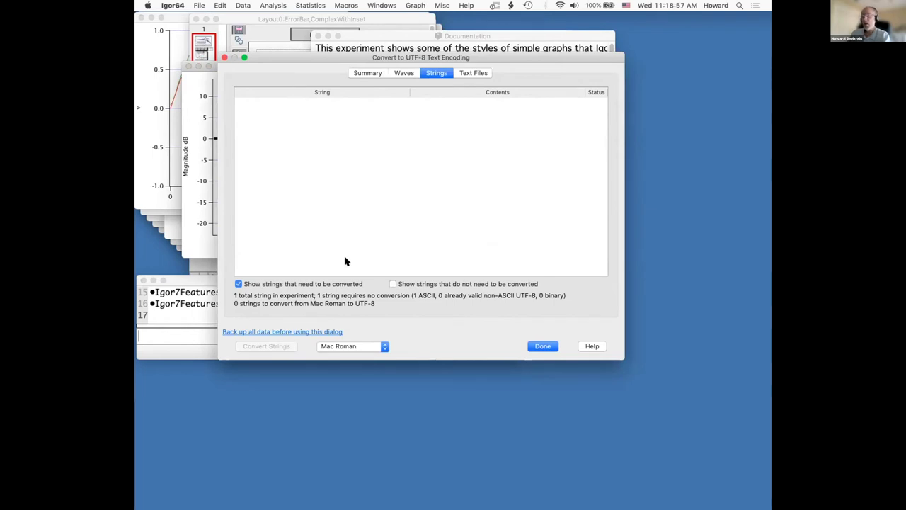
click(473, 73)
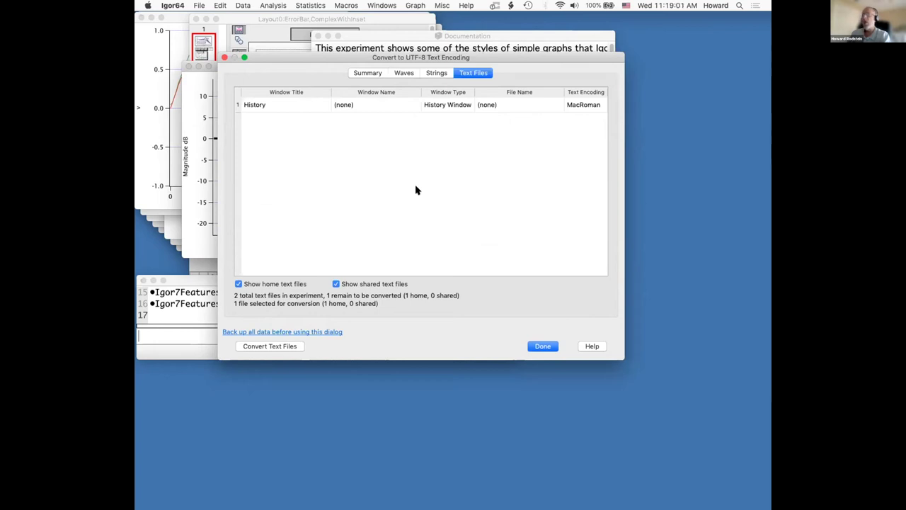
click(272, 344)
click(530, 281)
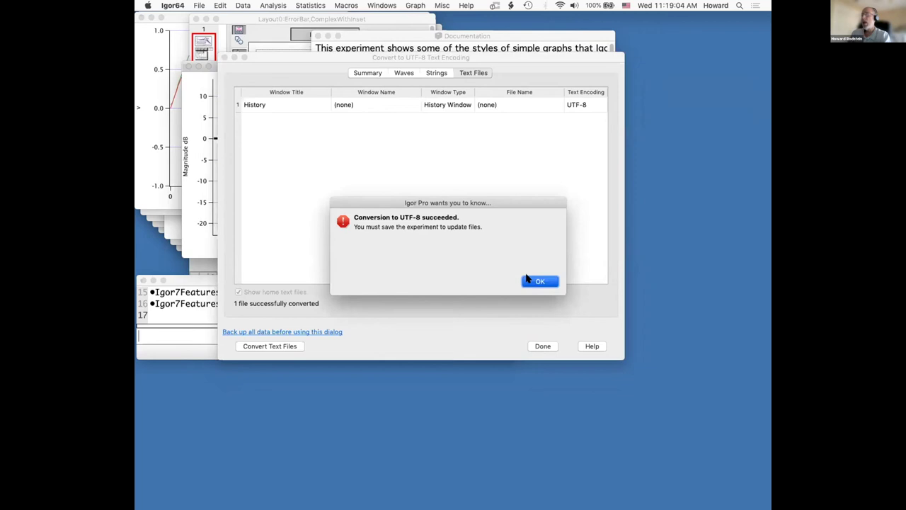
click(368, 72)
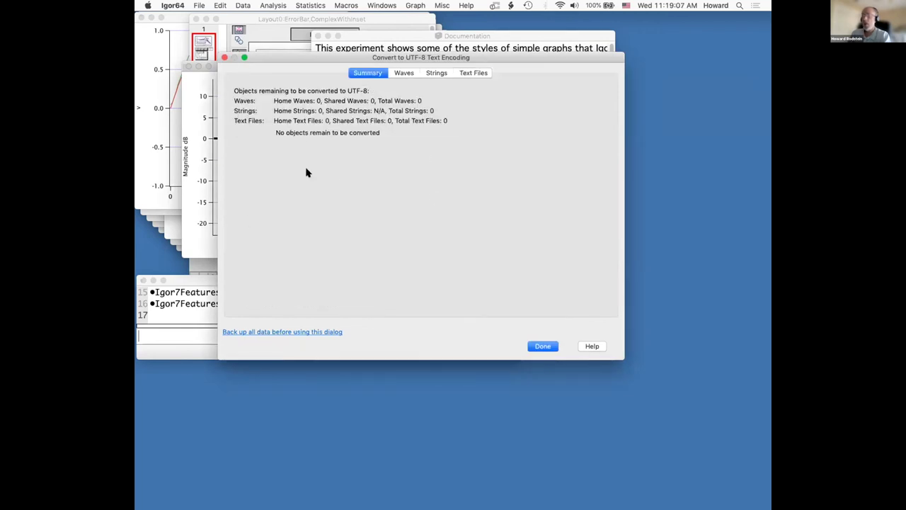
click(543, 345)
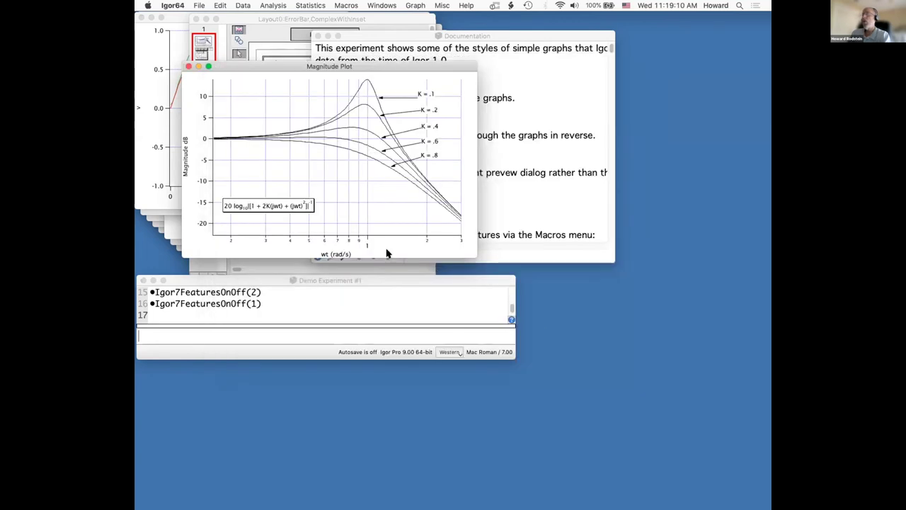
- Save the UTF-8 experiment in HDF5 Packed Experiment format, replacing Demo Experiment #1.h5xp
click(199, 5)
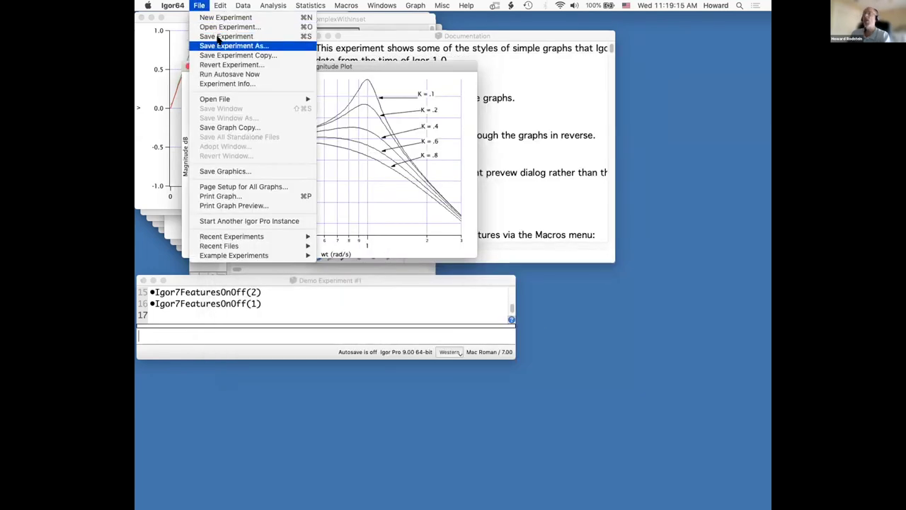
click(392, 158)
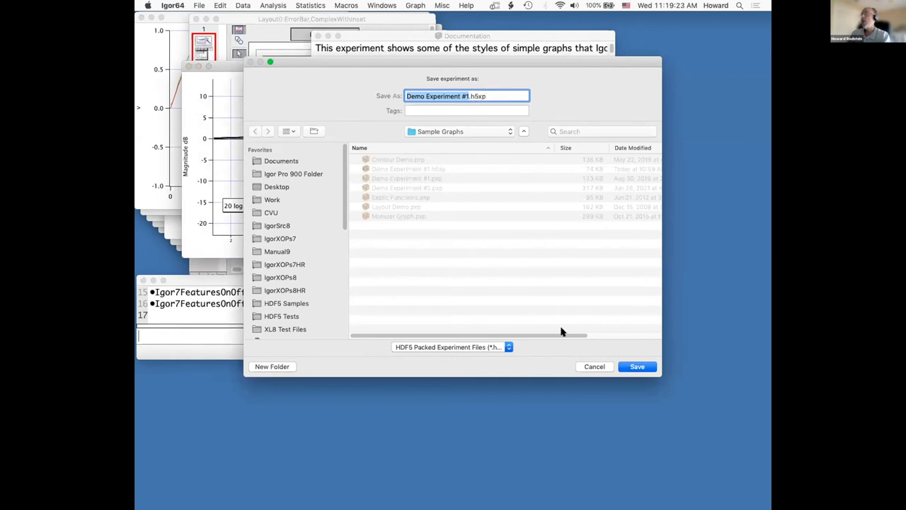
click(637, 366)
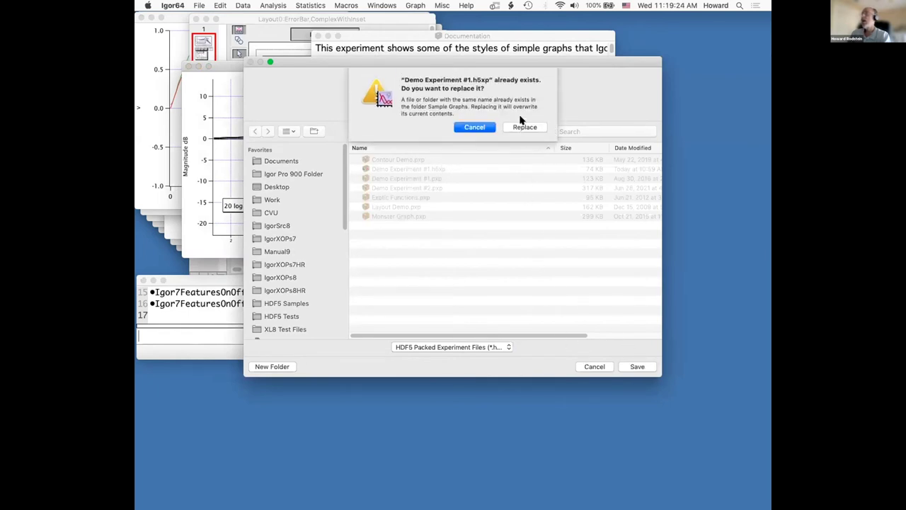
click(522, 124)
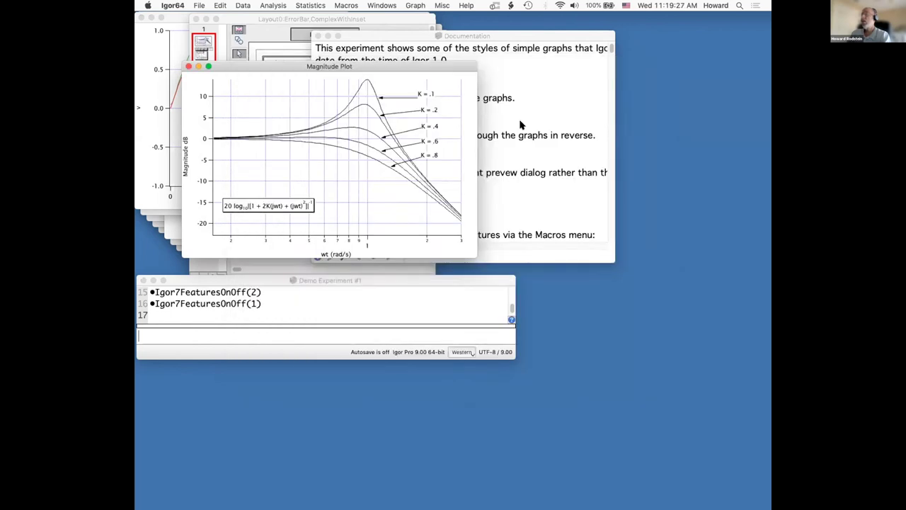